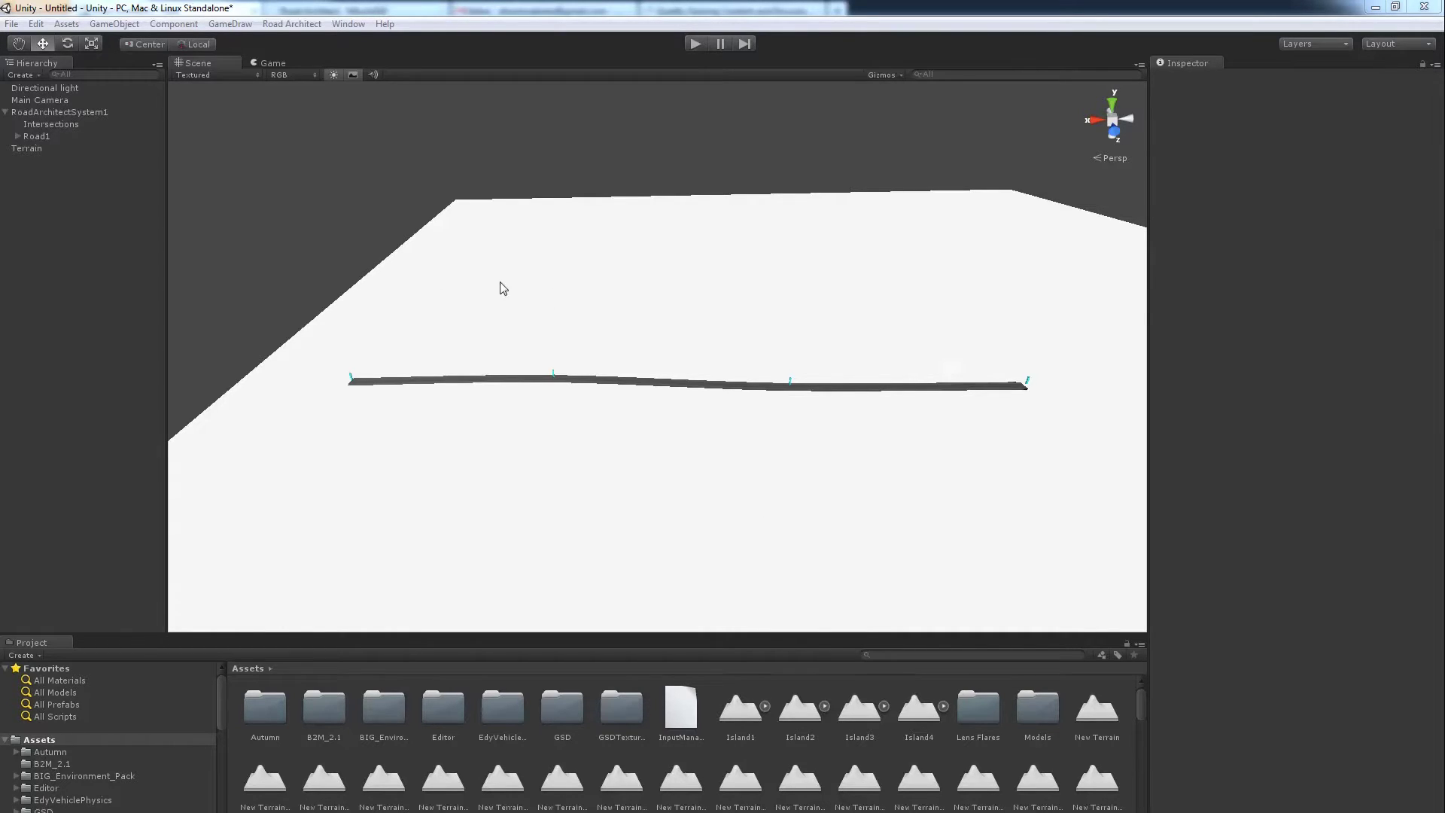
Create Road2 from RoadArchitectSystem1 and place four nodes across Road1.
left_click(46, 136)
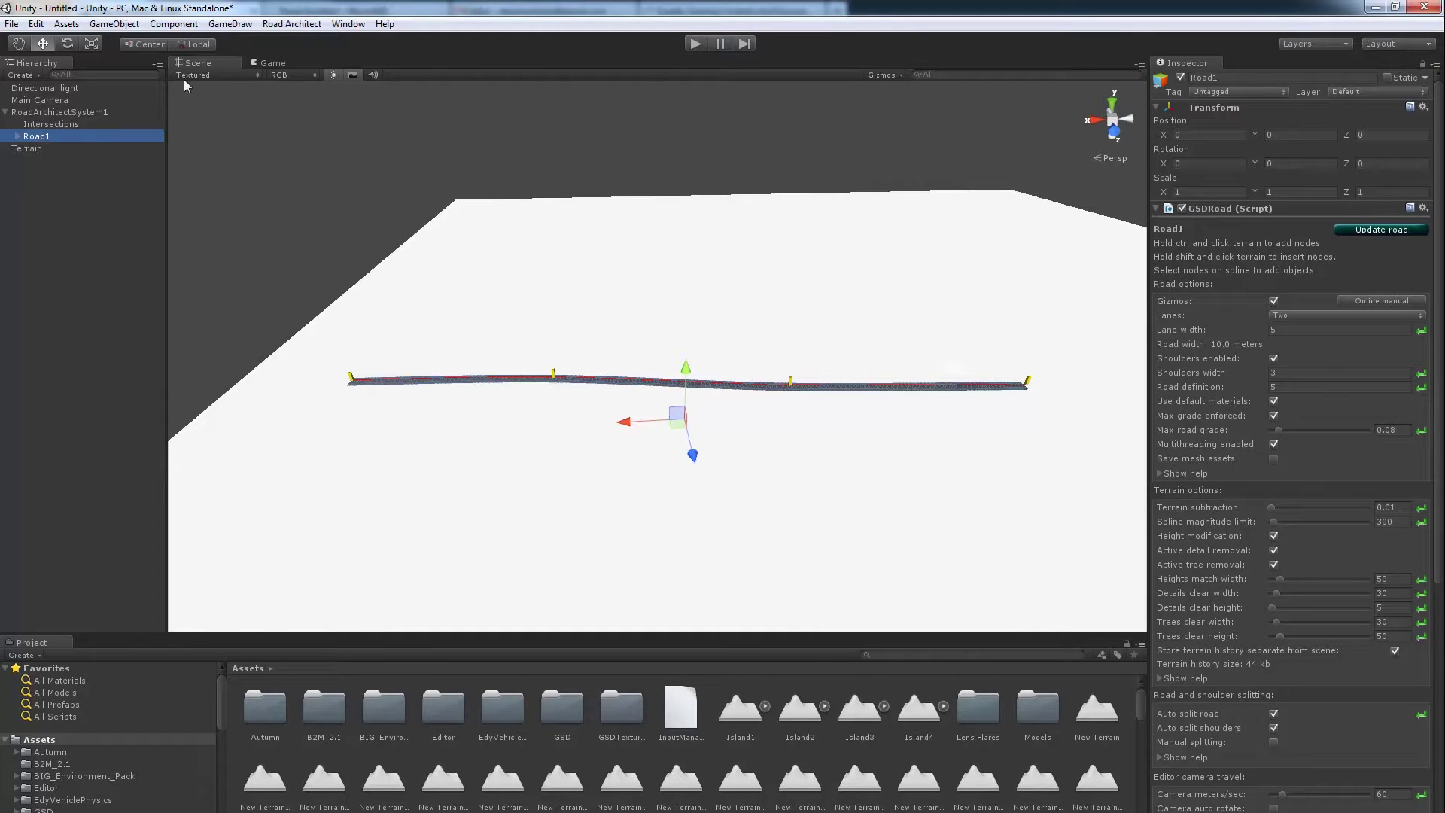
left_click(65, 111)
left_click(1205, 229)
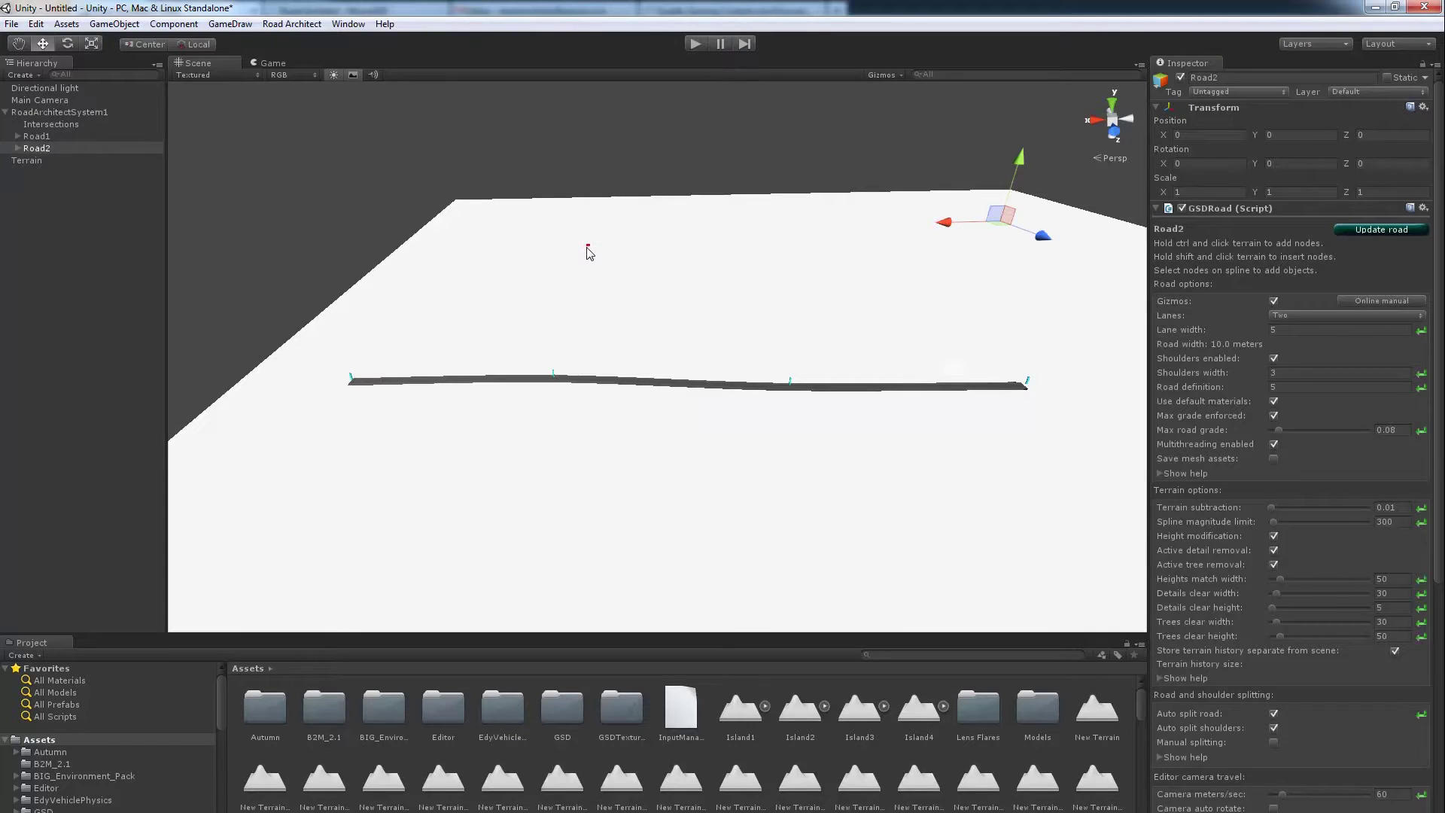
left_click(593, 245, "ctrl")
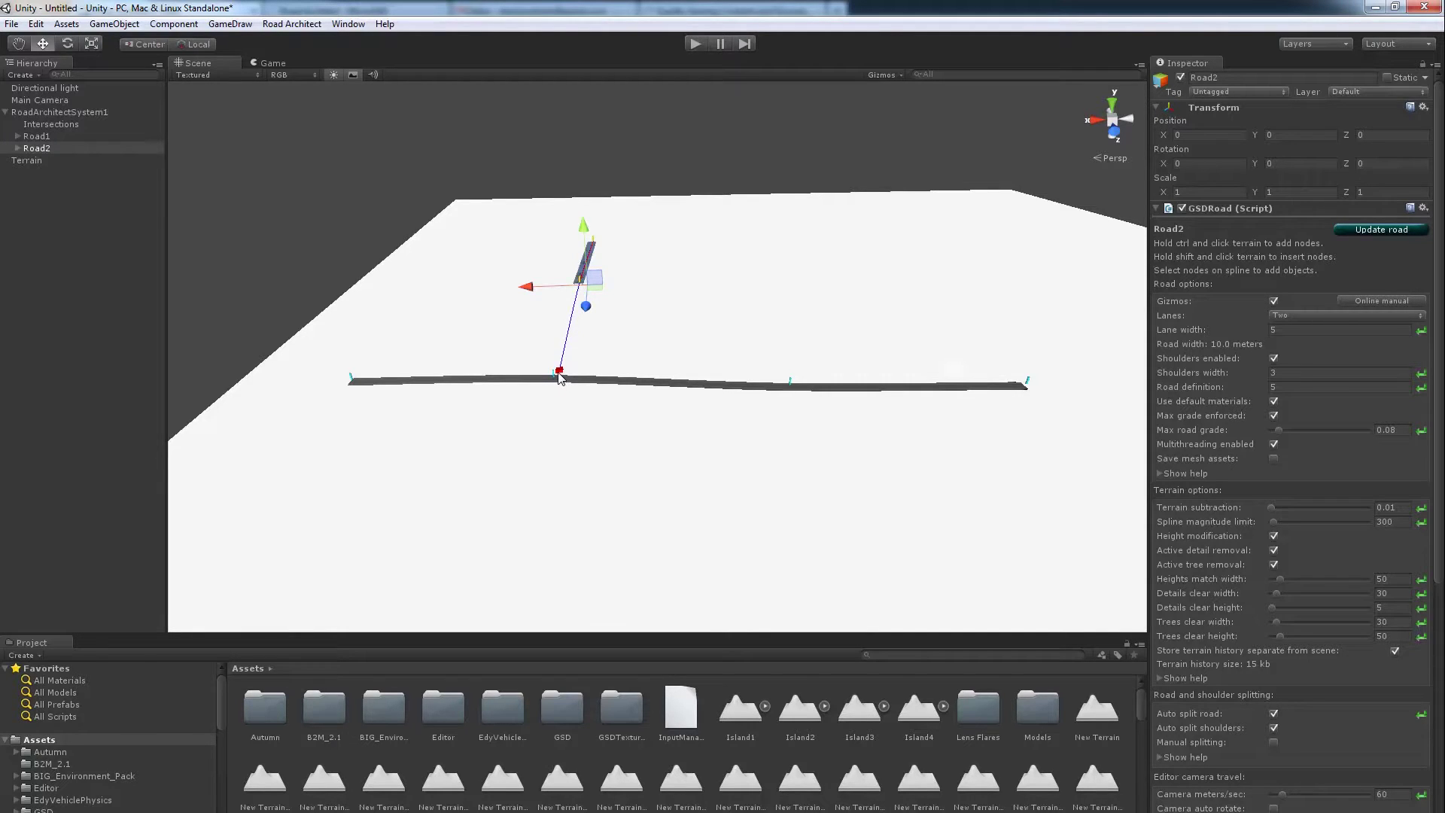
left_click(560, 373, "ctrl")
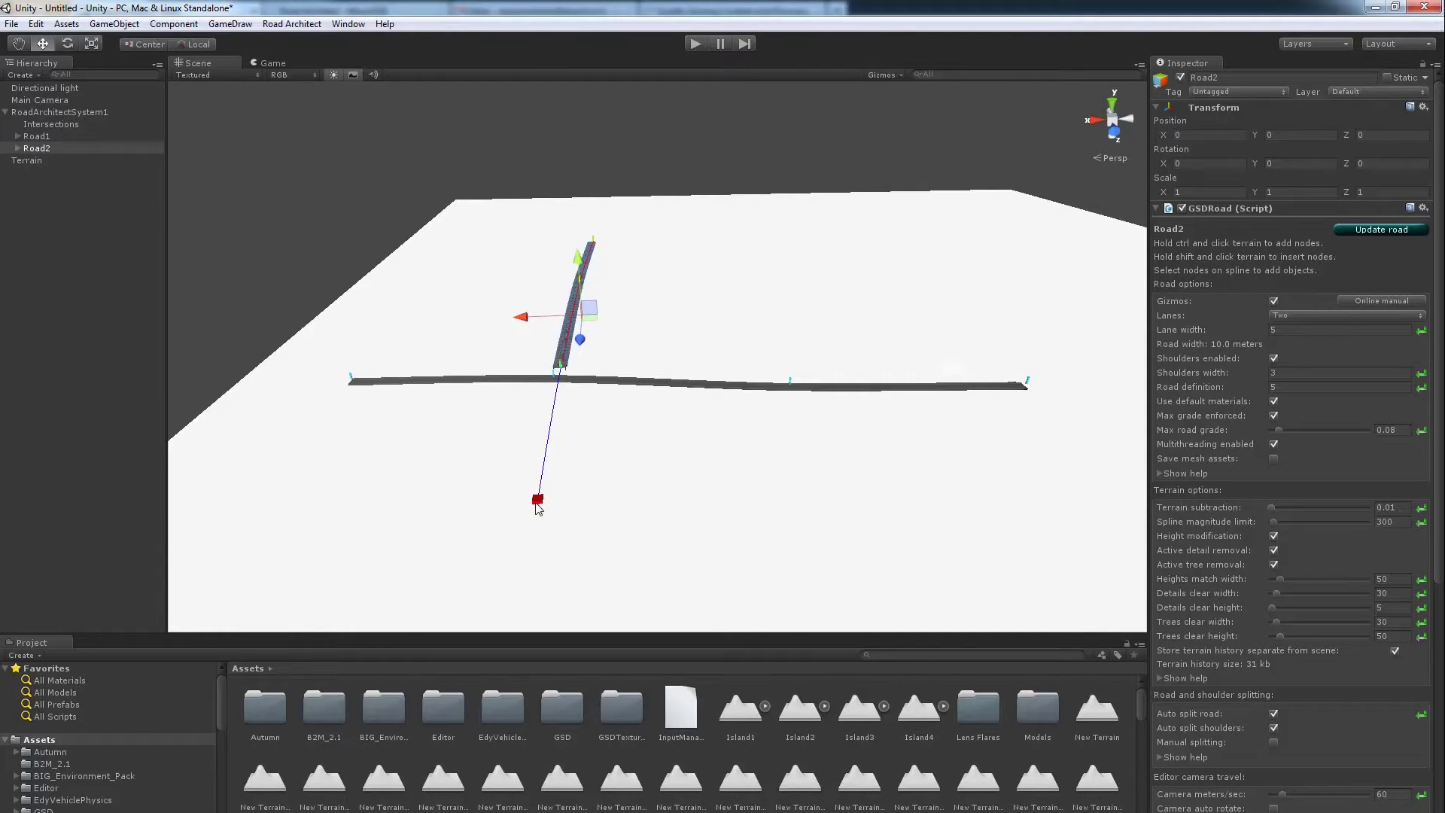
left_click(537, 498, "ctrl")
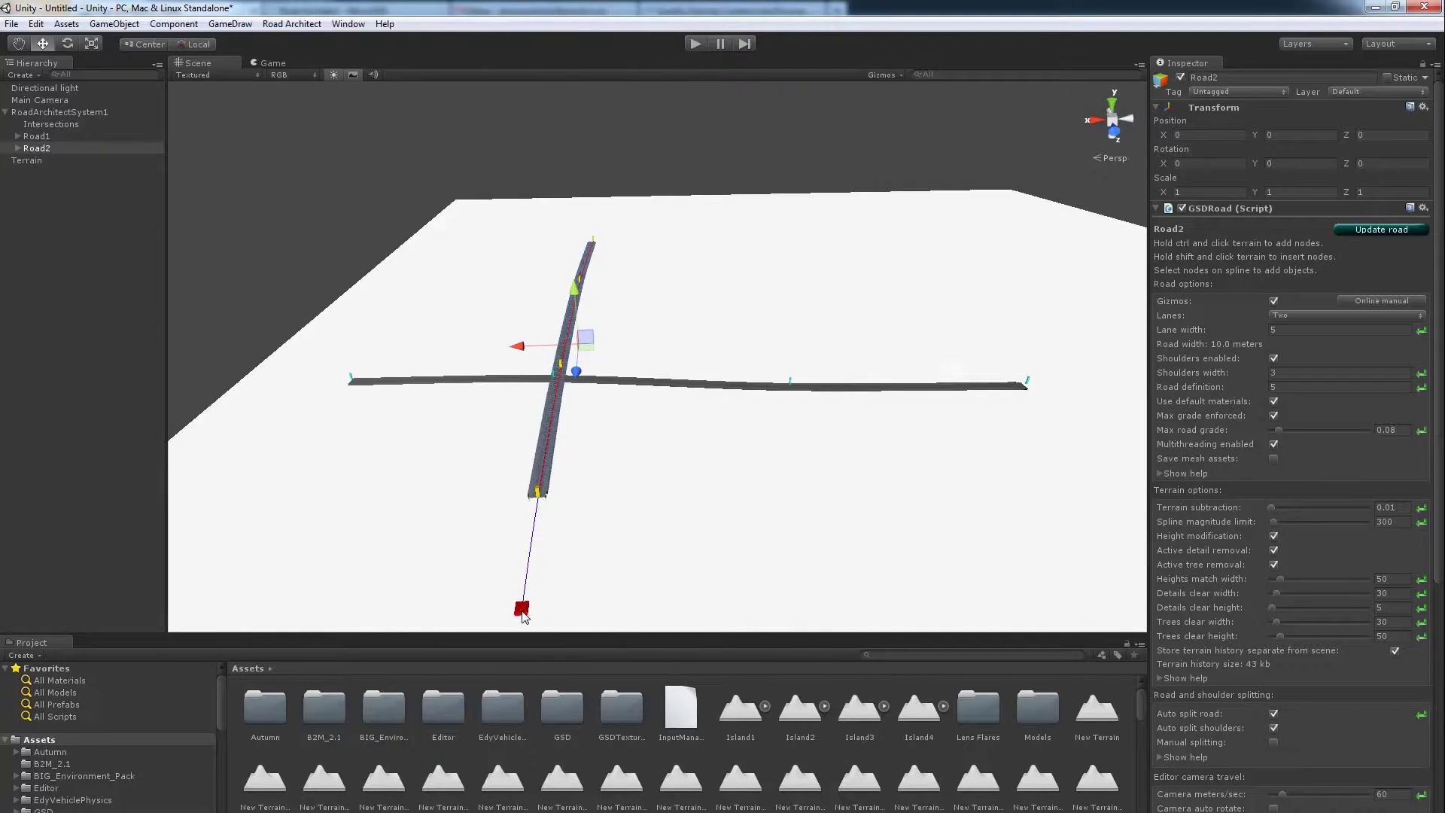
left_click(526, 610, "ctrl")
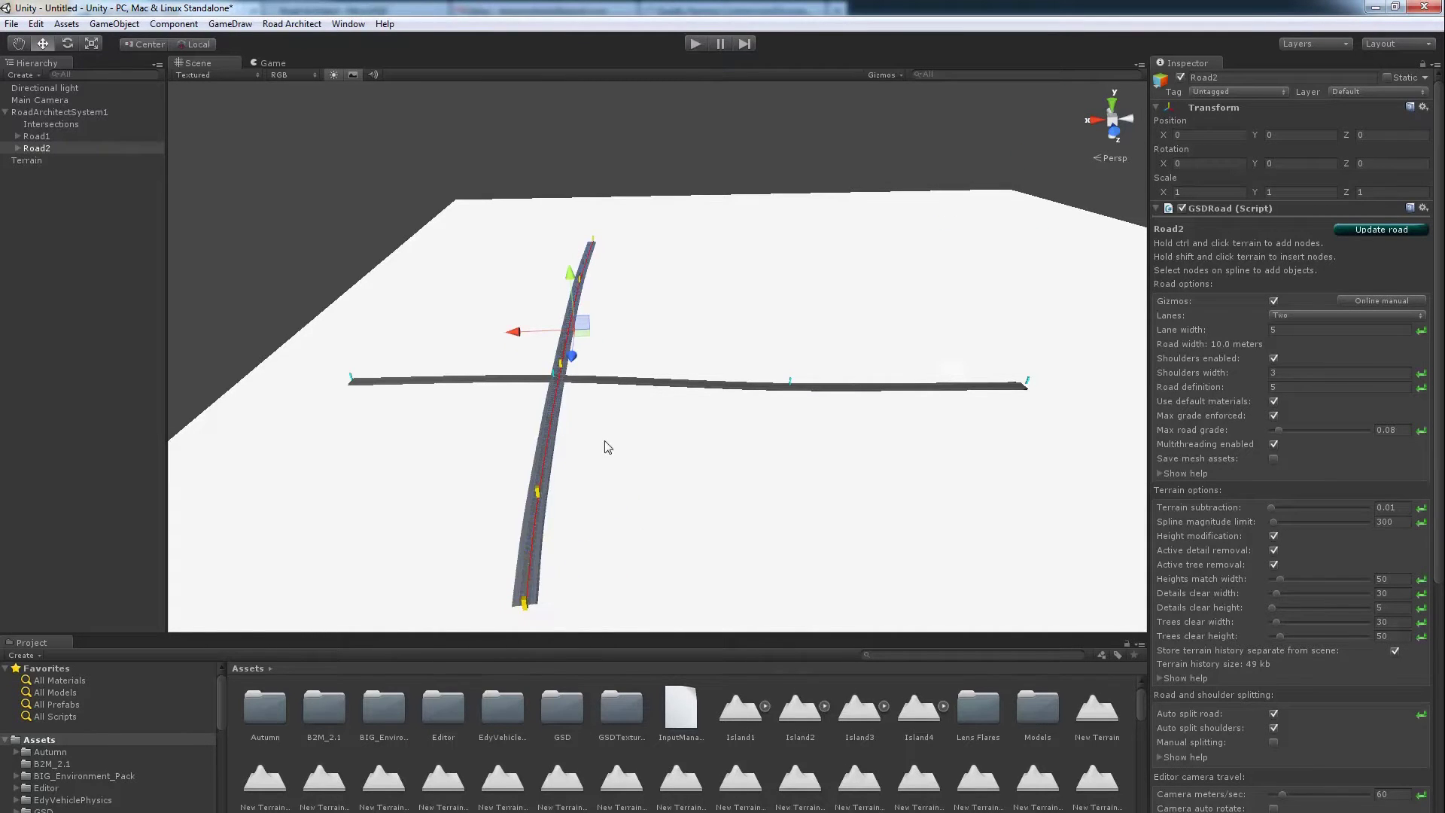
Drag Road2's crossing node onto Road1 to generate the intersection Inter1.
left_click_drag(565, 397, 272, 380, "alt")
left_click(728, 360)
left_click_drag(717, 374, 622, 389)
left_click(554, 506)
left_click_drag(556, 507, 786, 566, "alt")
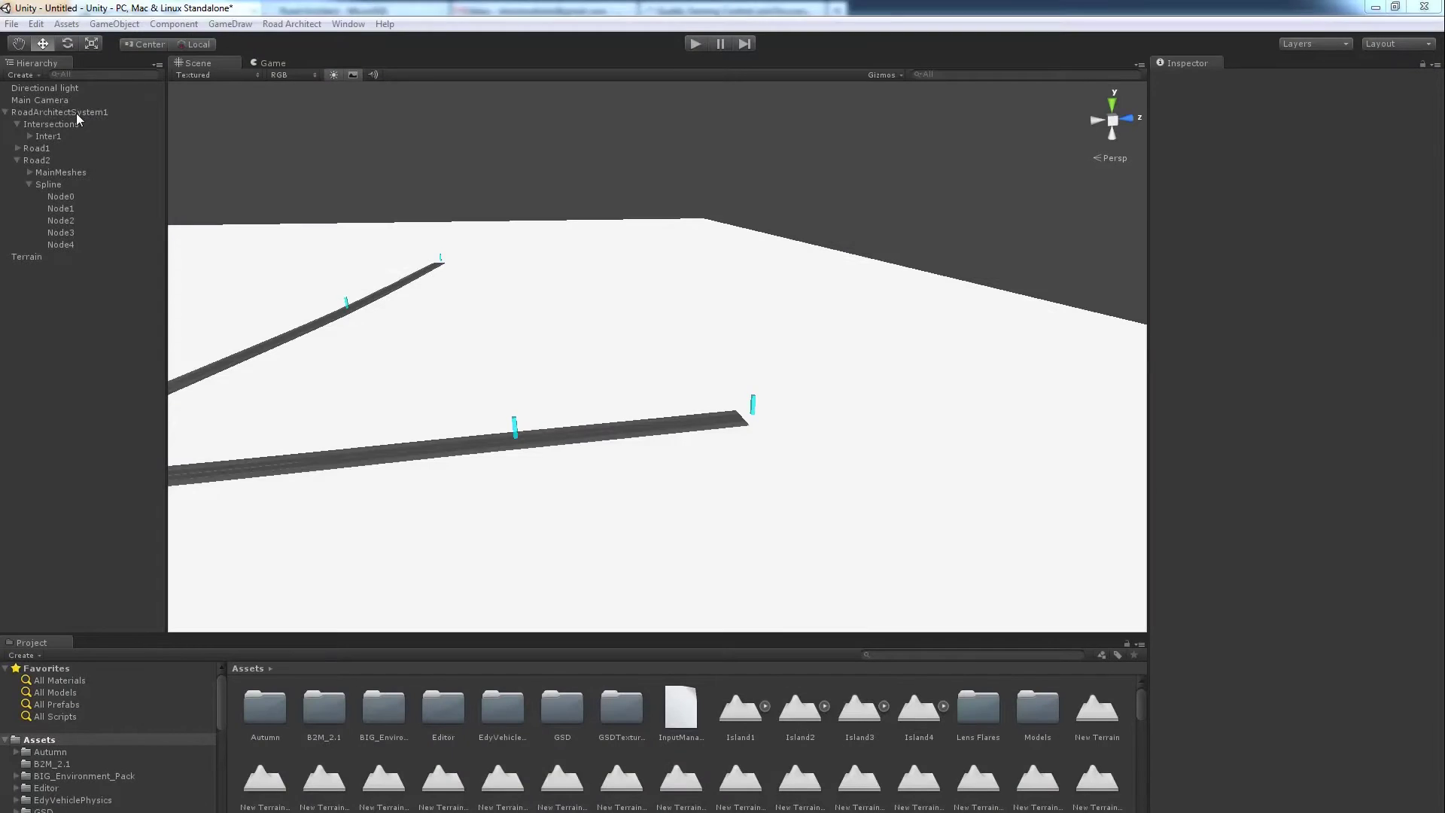
Create Road3 from RoadArchitectSystem1 and place four nodes on the terrain.
left_click(75, 113)
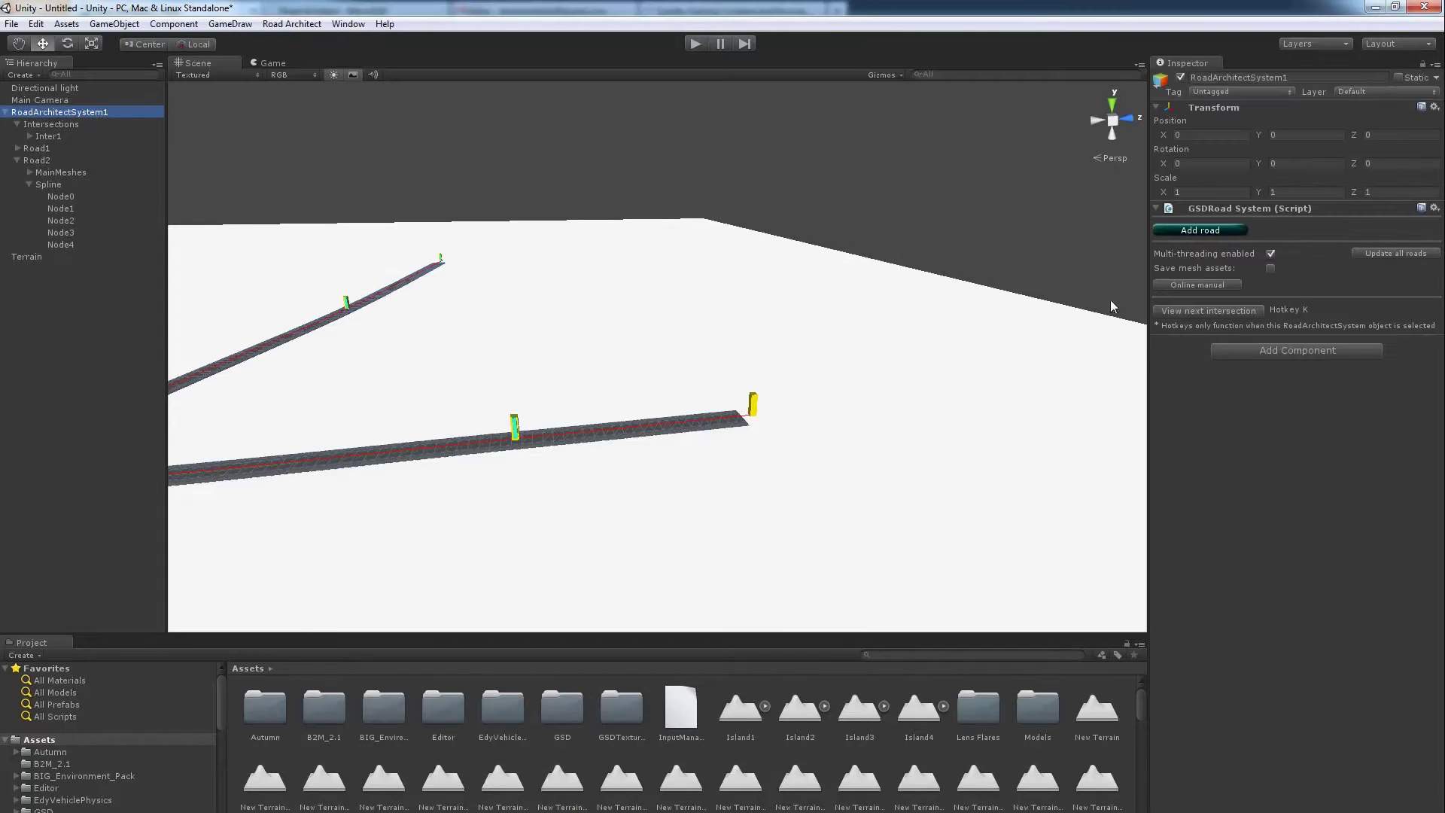
left_click(1222, 230)
mouse_move(625, 328)
left_mouse_down("alt")
mouse_move(613, 316)
mouse_move(643, 322)
mouse_move(597, 332)
mouse_move(643, 320)
left_mouse_up("alt")
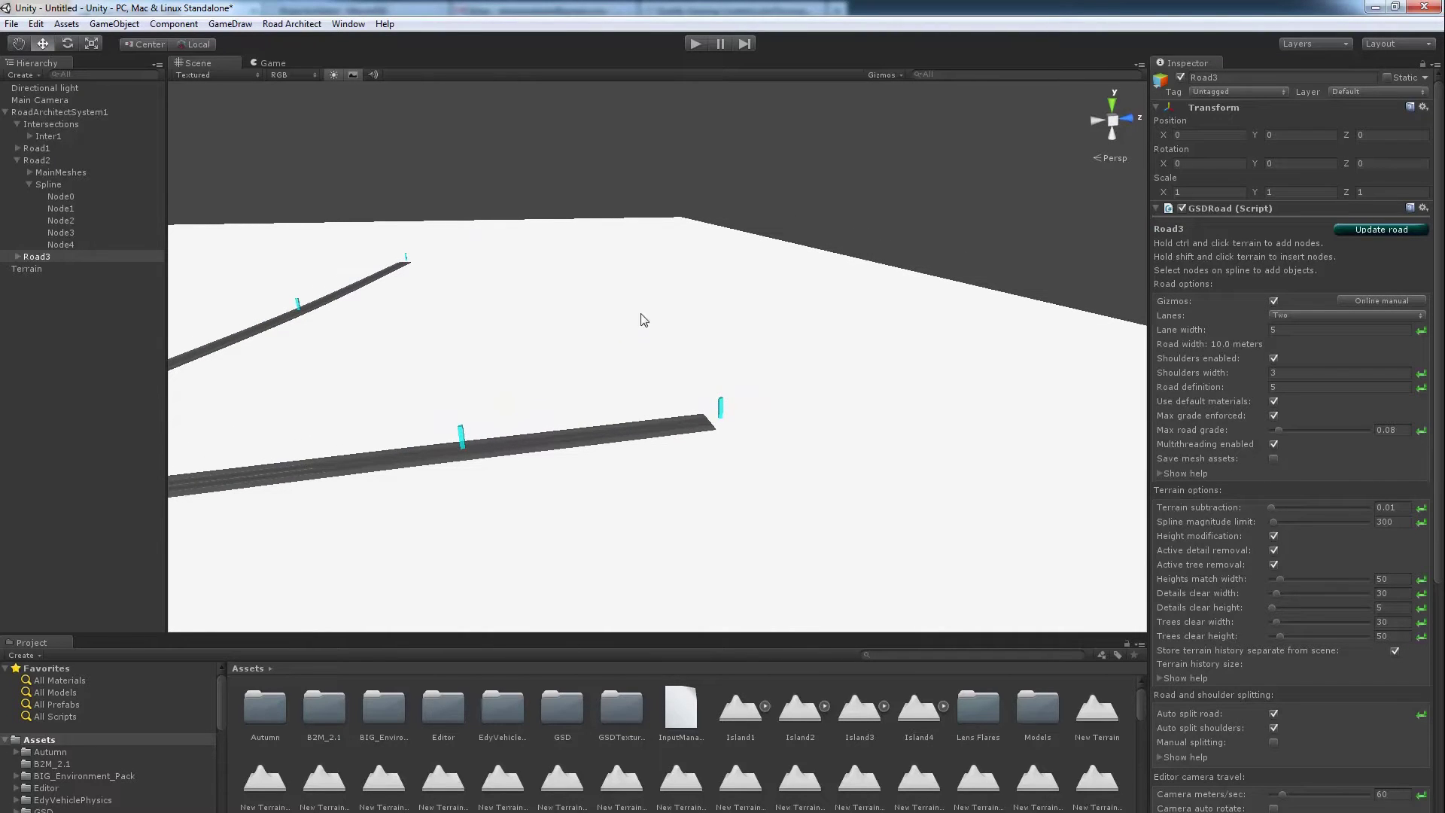
left_click(652, 309, "ctrl")
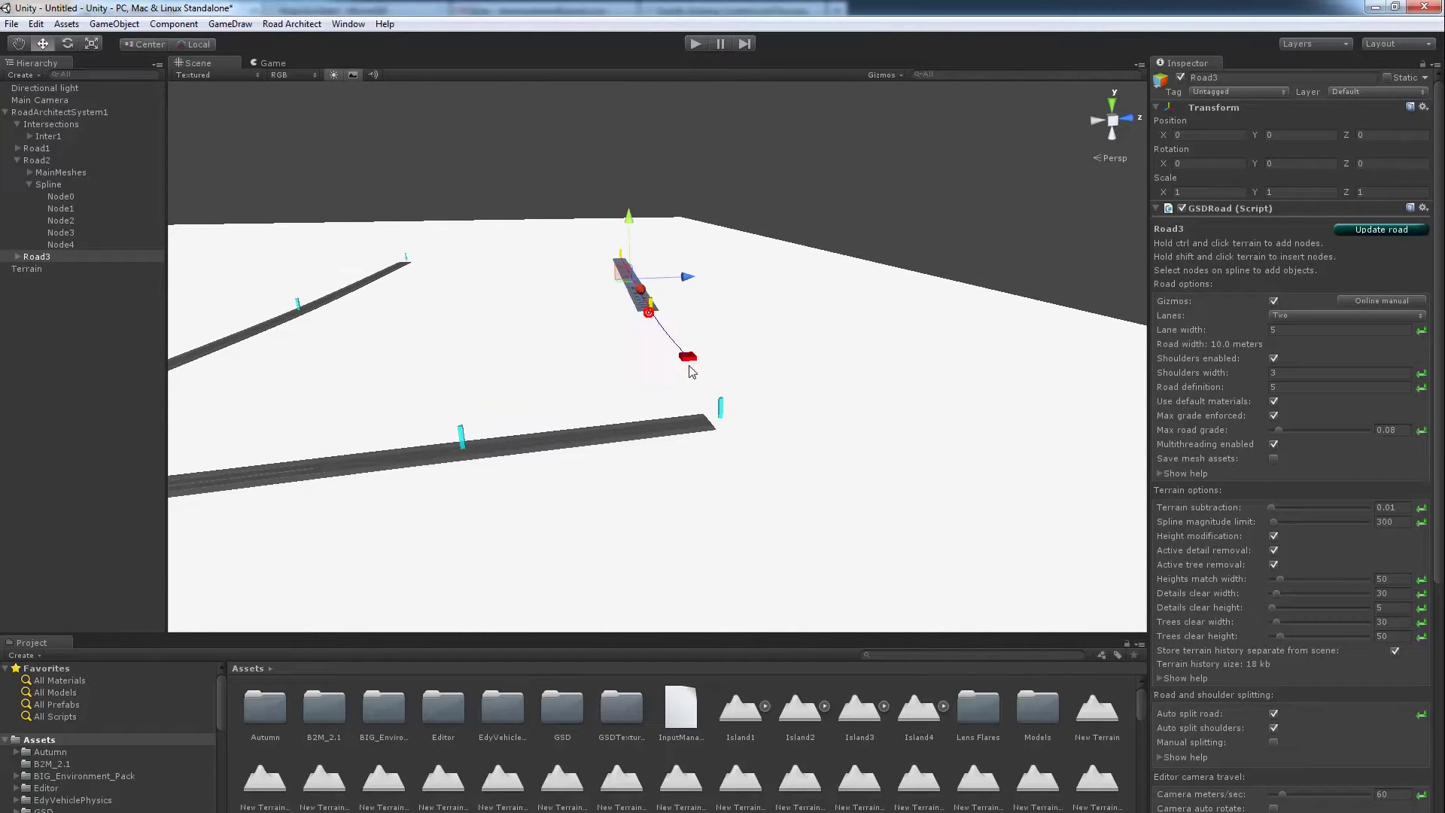
left_click(700, 393, "ctrl")
scroll(786, 523, "up", 3)
left_click(787, 508, "ctrl")
left_click_drag(787, 519, 951, 530, "alt")
left_click(948, 527, "ctrl")
Move Road3's node onto Road2 to form the intersection.
left_click_drag(871, 507, 616, 384, "alt")
left_click(602, 365)
left_click(576, 495)
left_click_drag(580, 487, 477, 509, "alt")
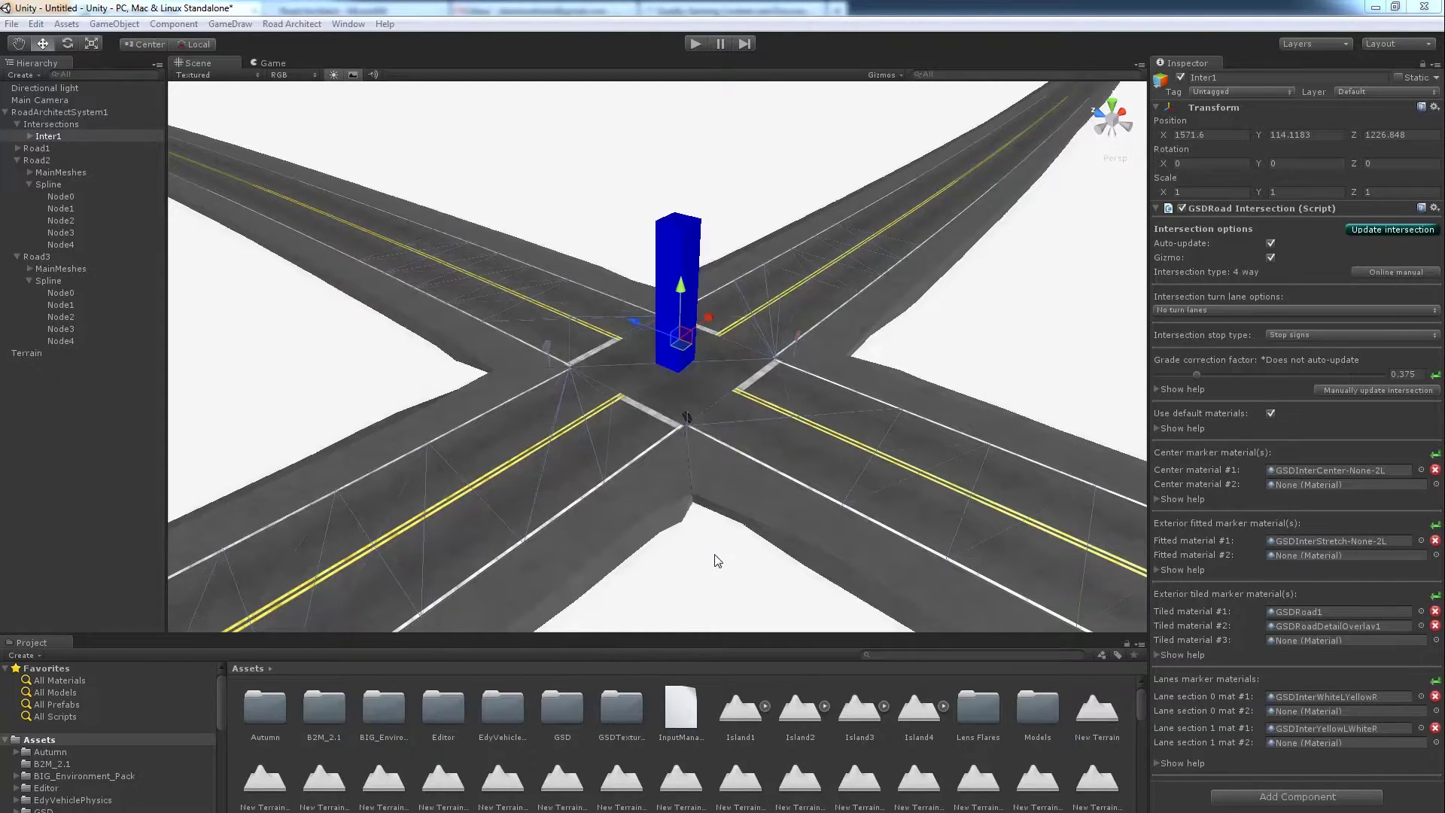
left_click(718, 559)
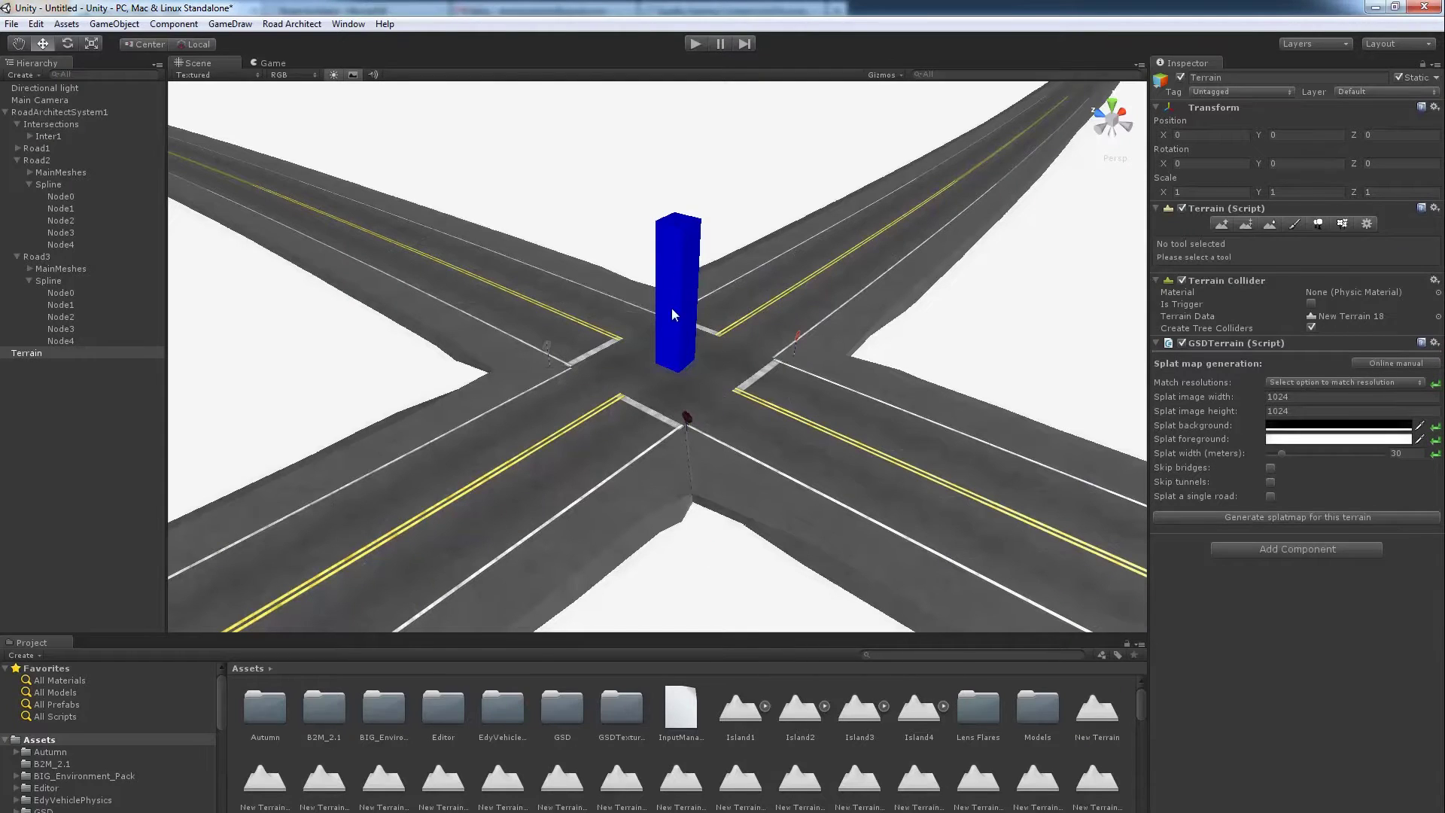
left_click(678, 250)
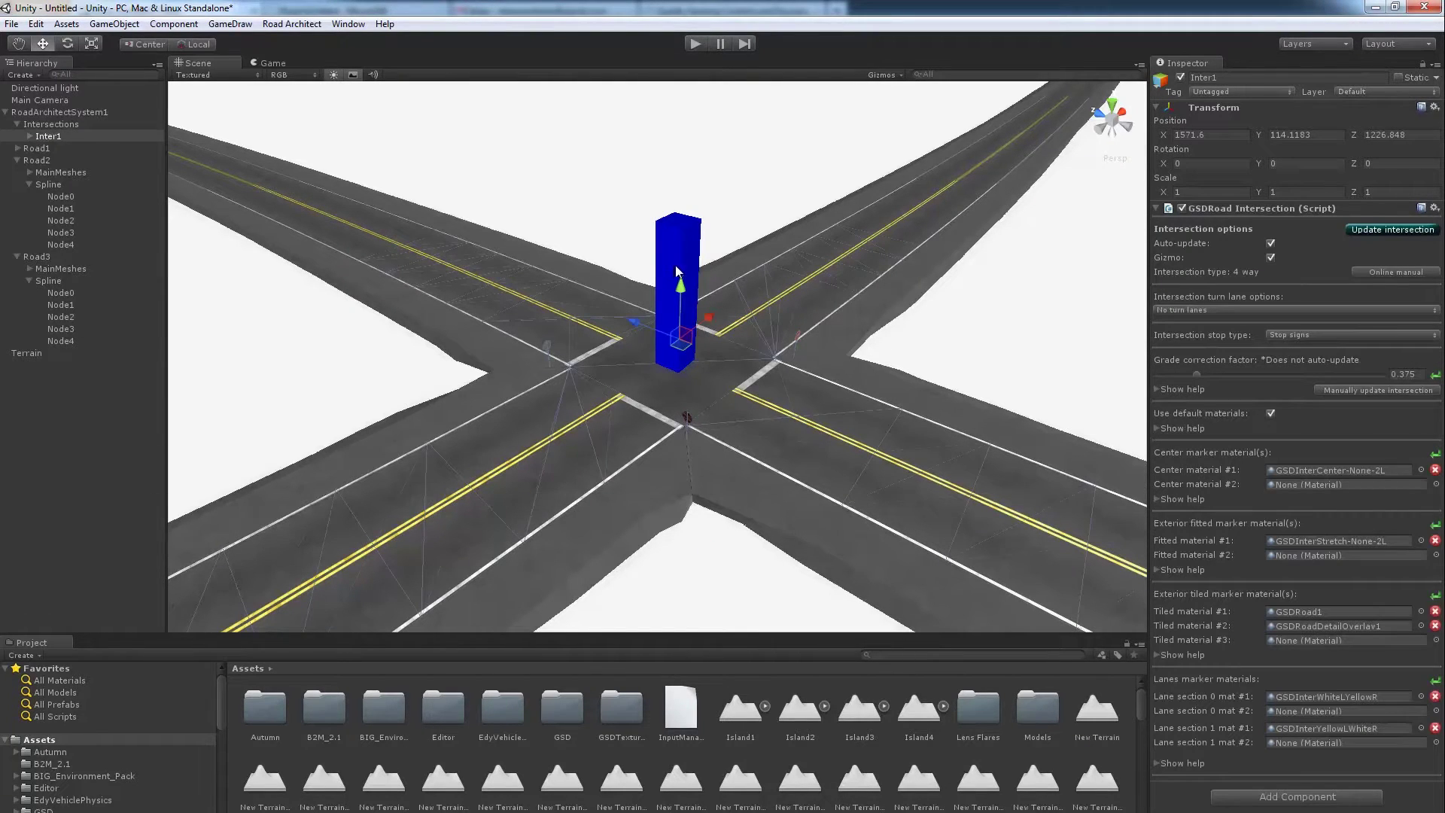
left_click(692, 593)
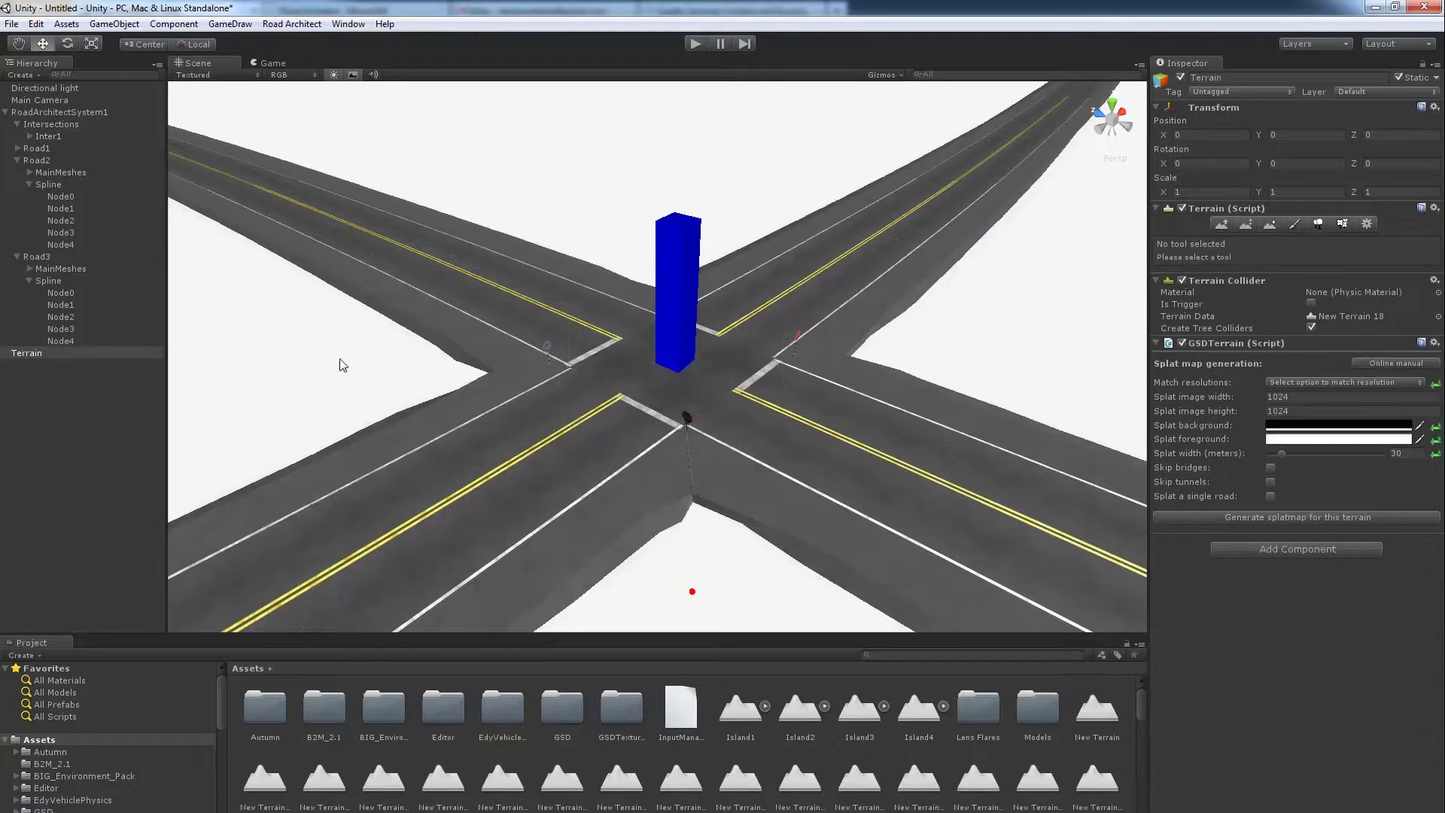
left_click(46, 137)
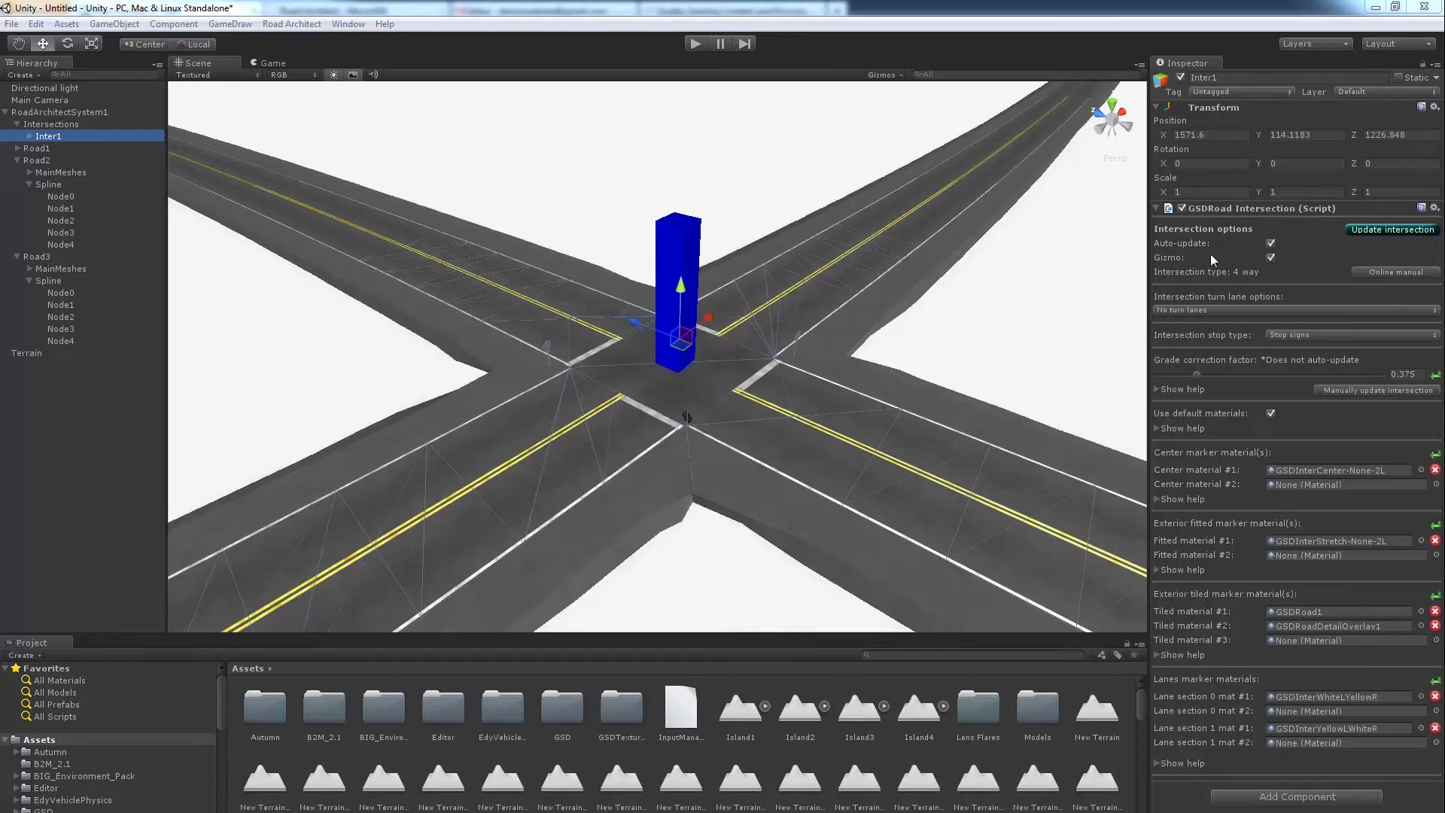
left_click(1271, 257)
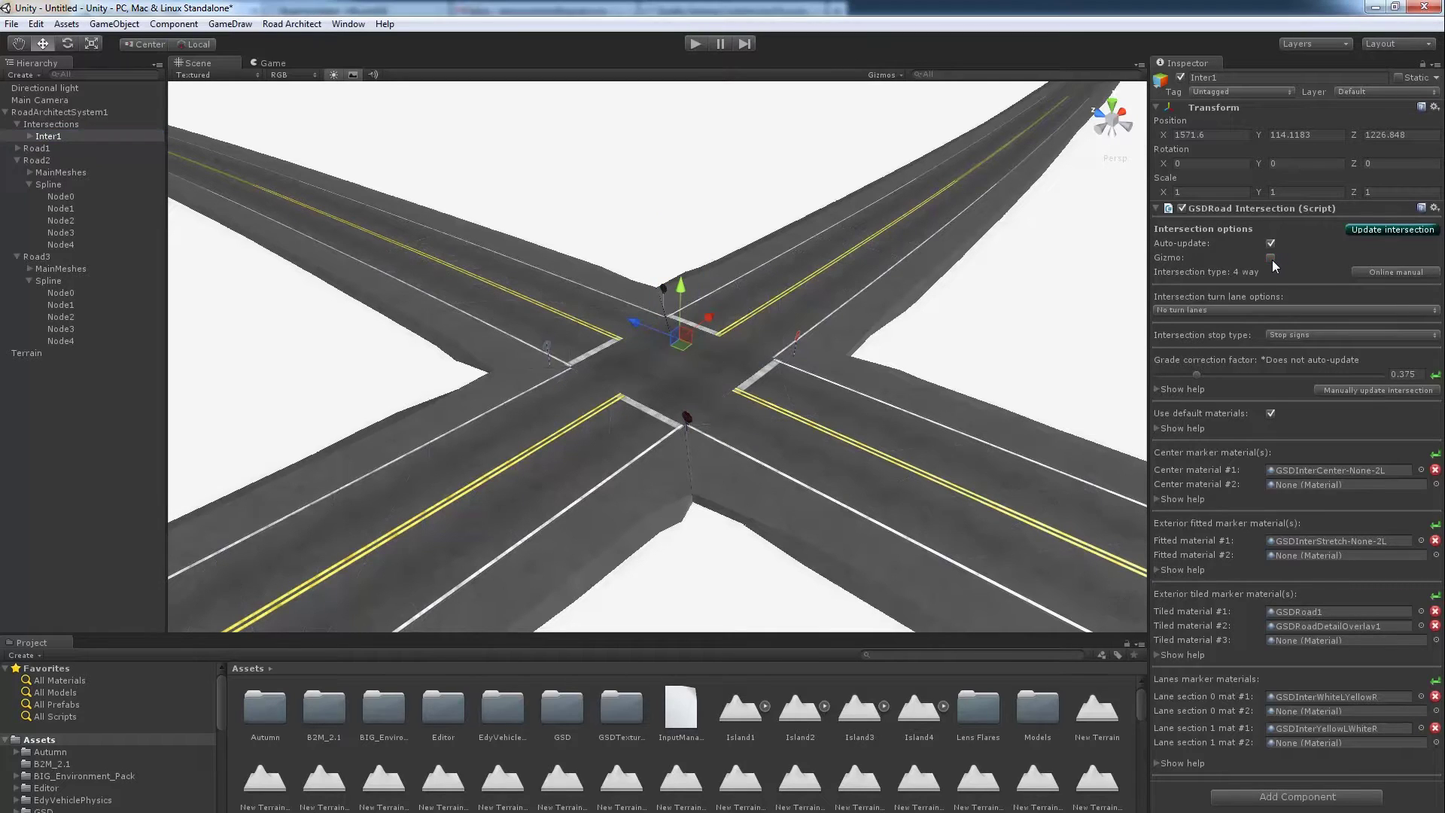
left_click(1271, 258)
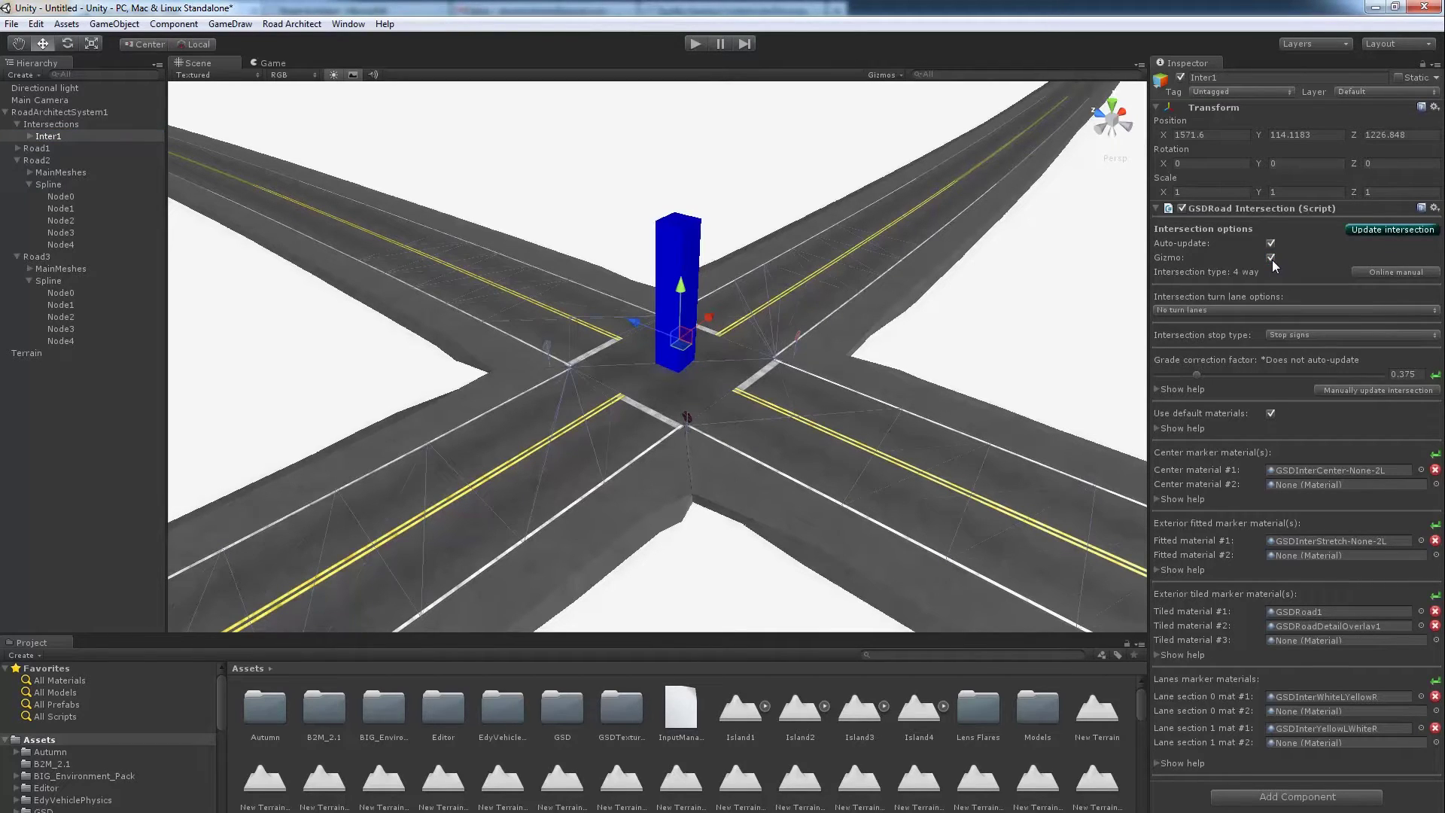
left_click(1270, 258)
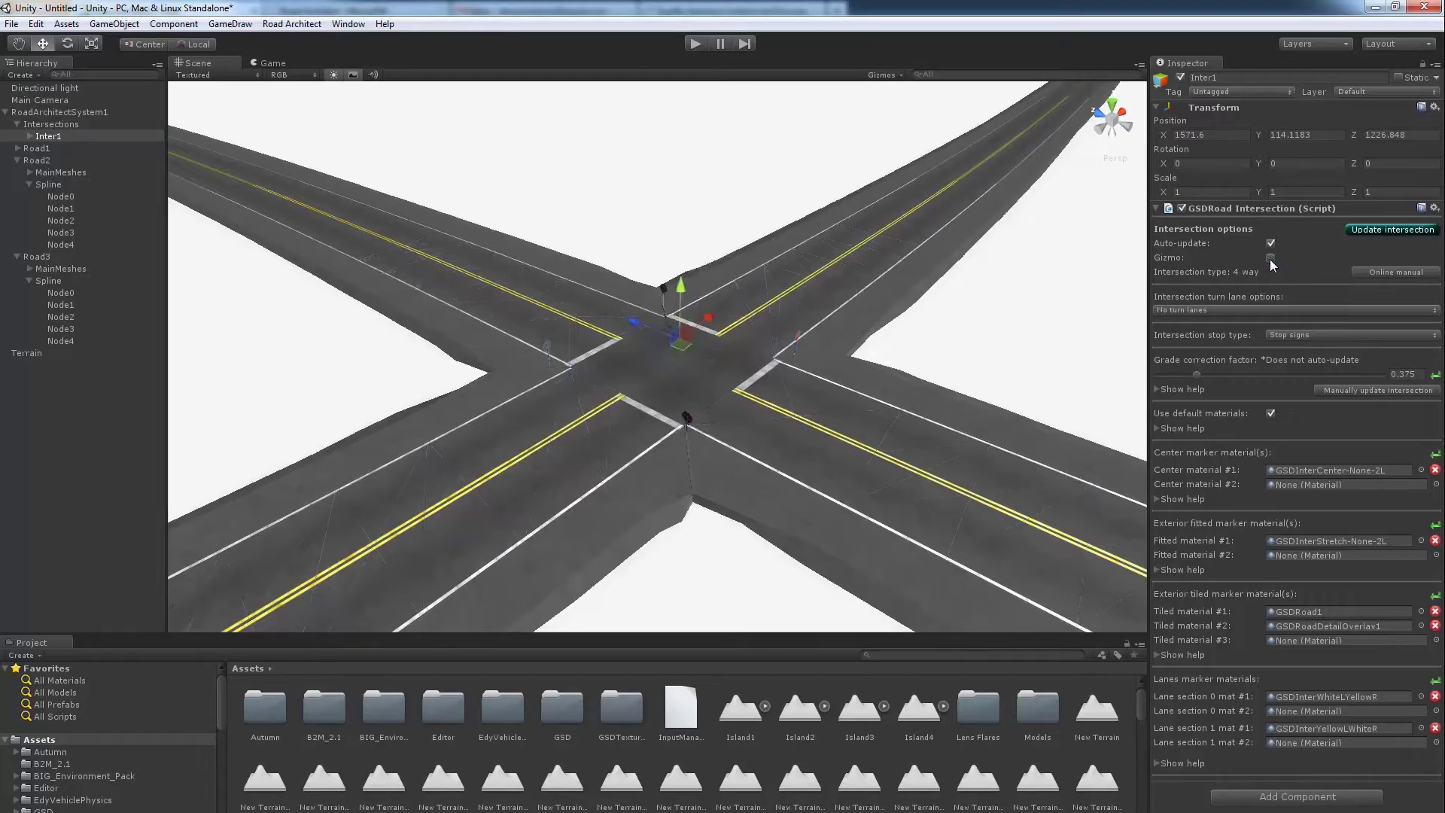
right_click_drag(941, 361, 1073, 329)
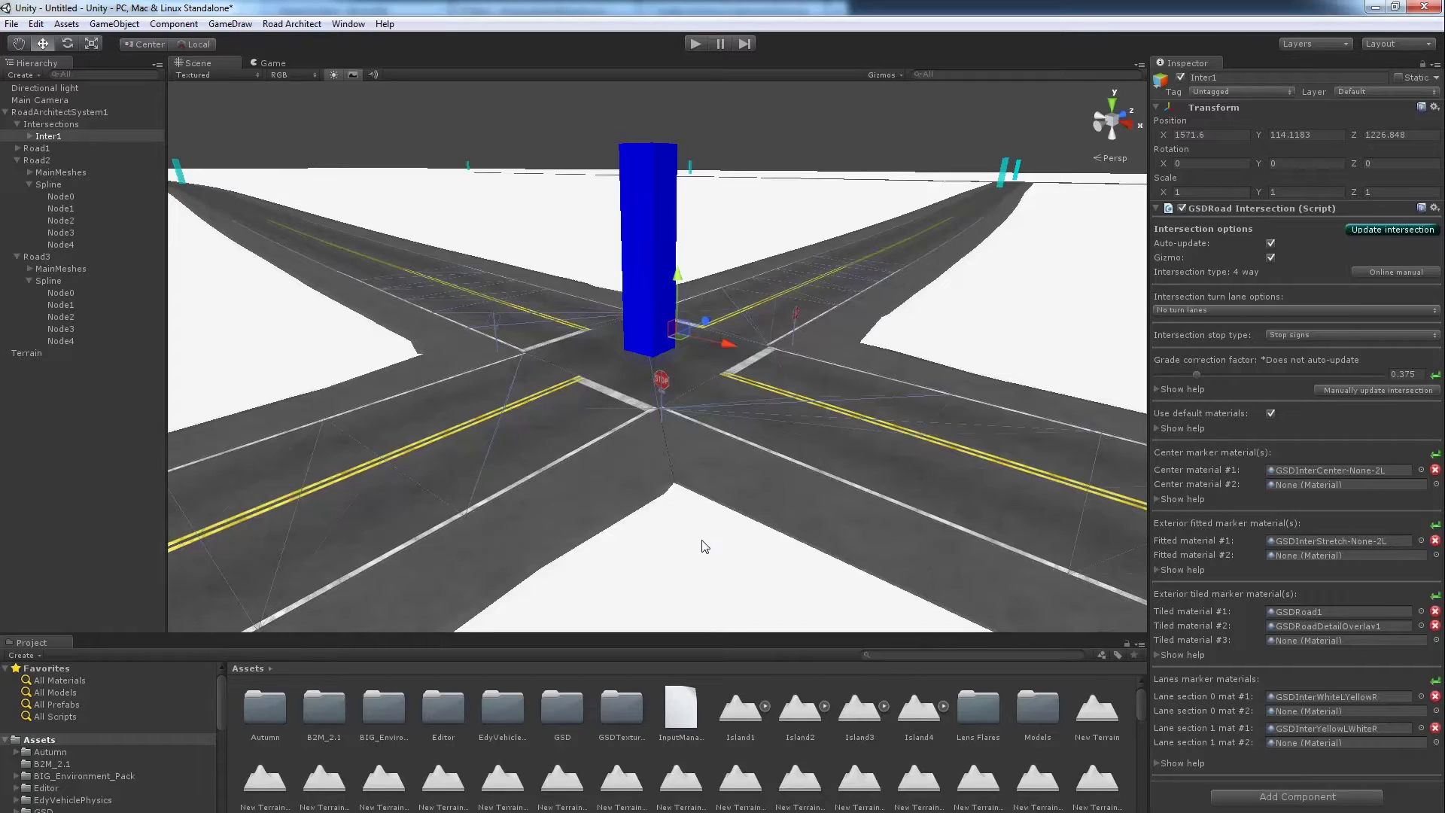
Set Inter1's turn lane options to Left turn lane only.
left_click(1219, 311)
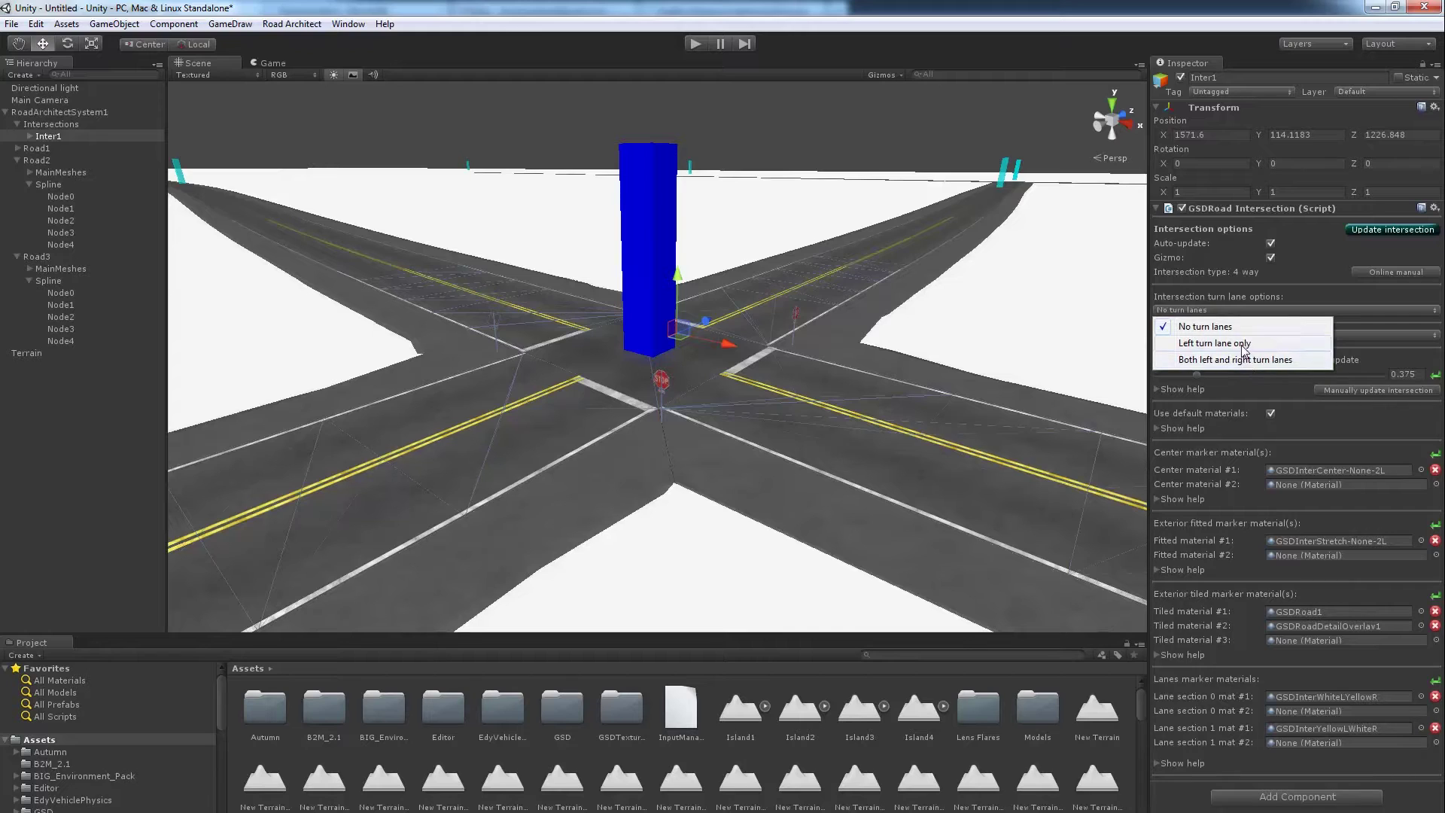
left_click(1206, 327)
left_click_drag(726, 522, 776, 519, "alt")
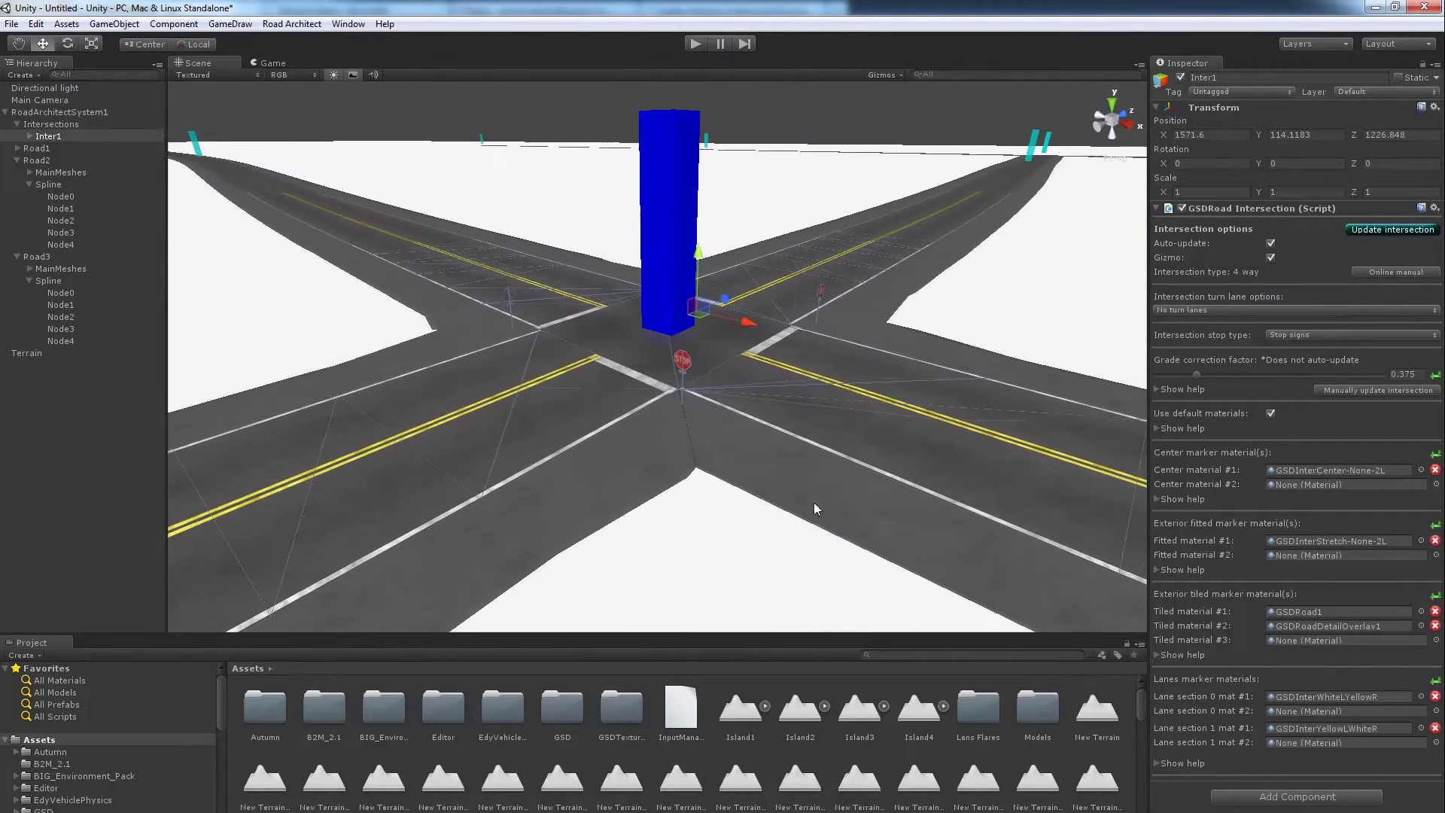
left_click(1188, 310)
left_click(1204, 345)
left_click_drag(765, 536, 780, 506, "alt")
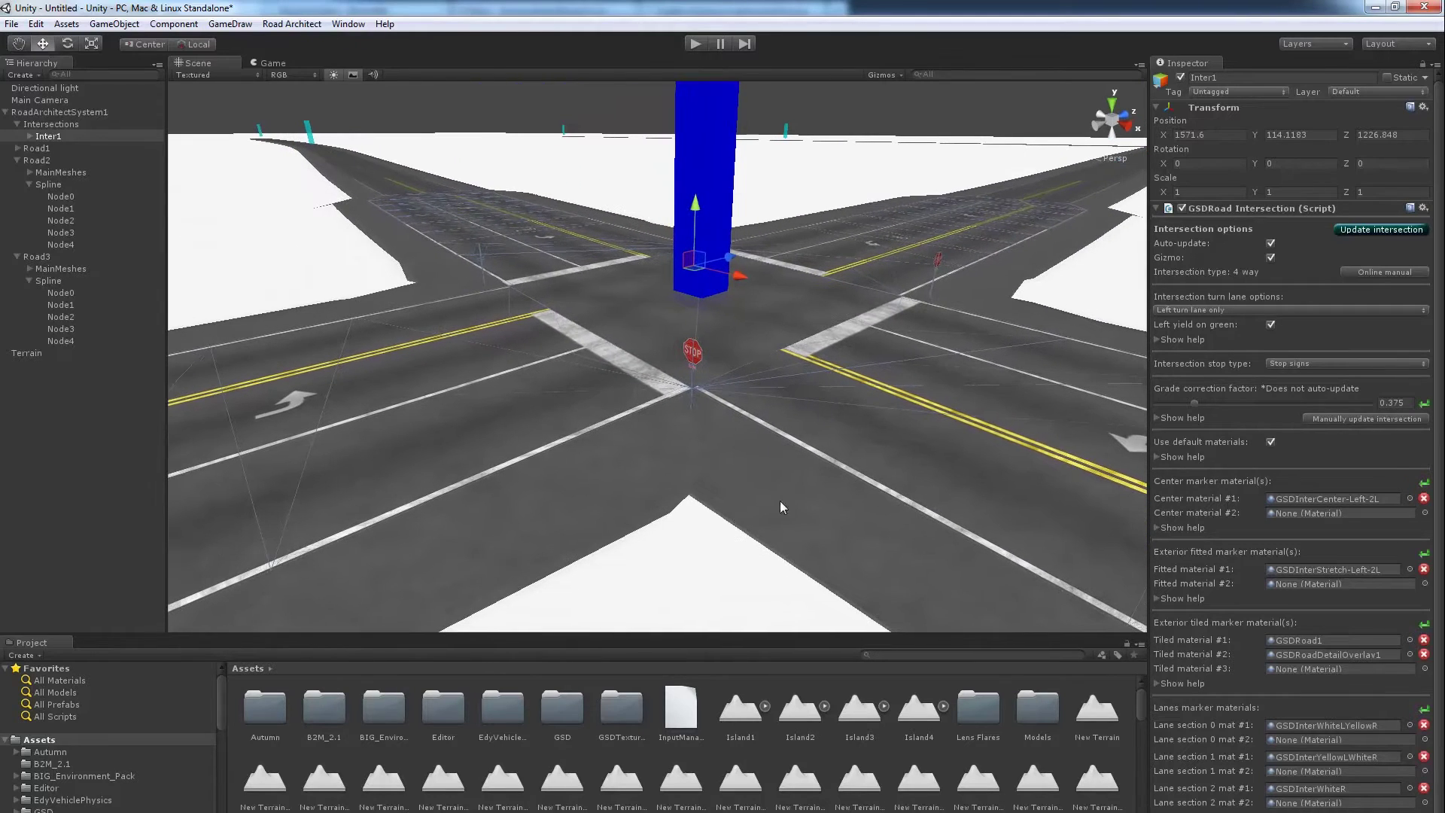
Change the turn lane options to Both left and right turn lanes.
left_click(1188, 313)
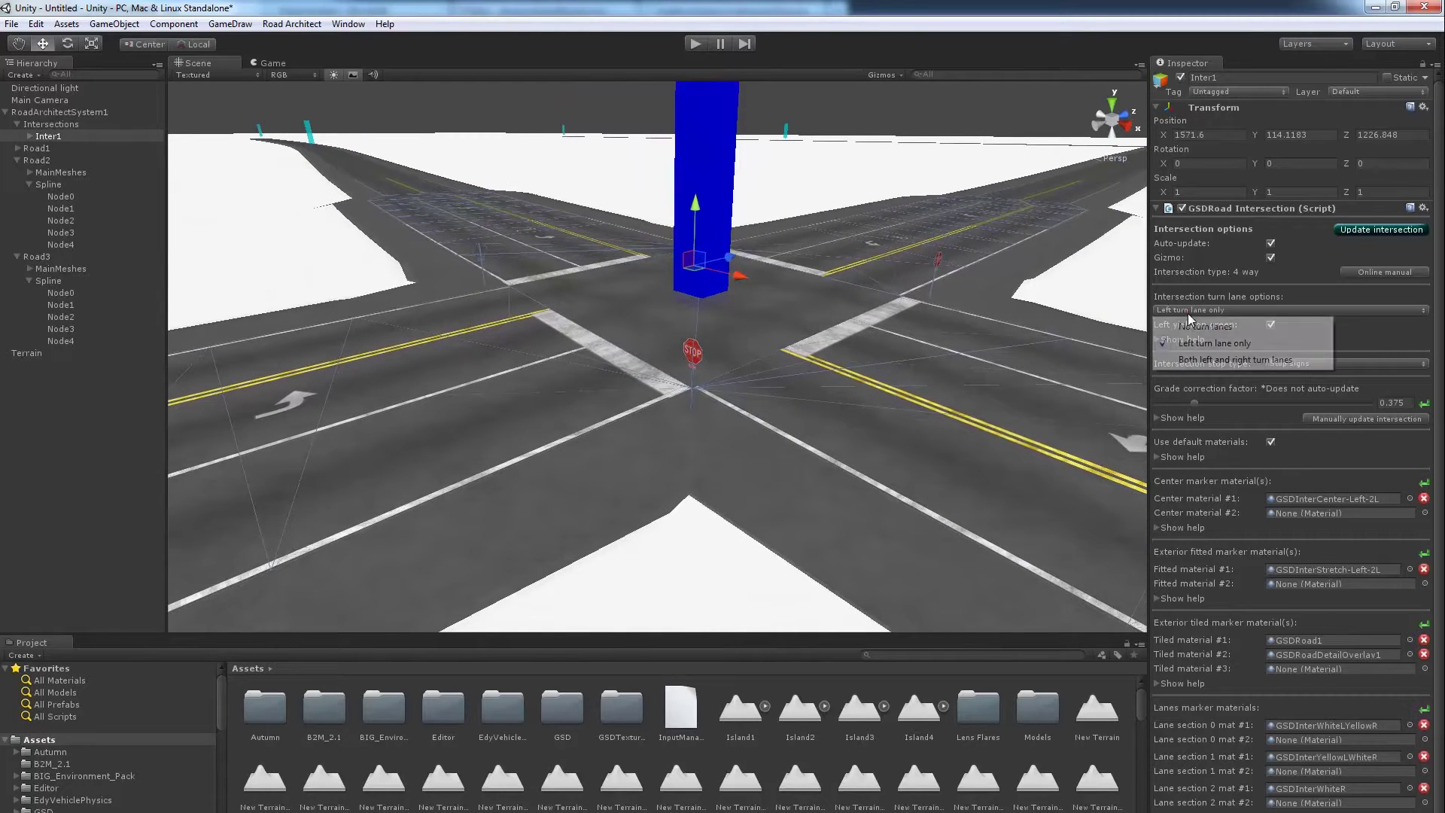
left_click(1203, 364)
left_click_drag(868, 447, 920, 488, "alt")
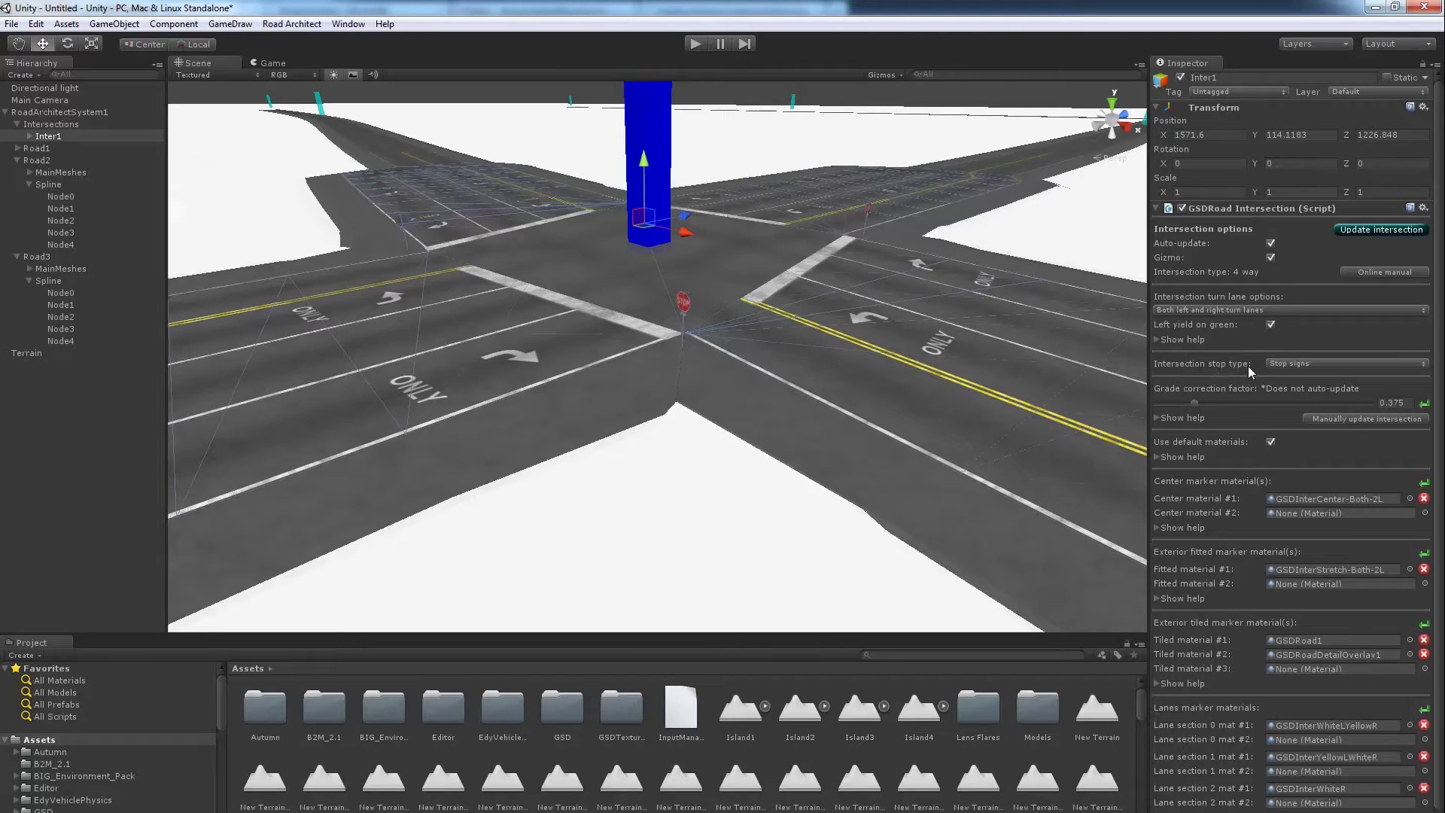
Set Inter1's turn lane options to Left turn lane only.
left_click(1280, 365)
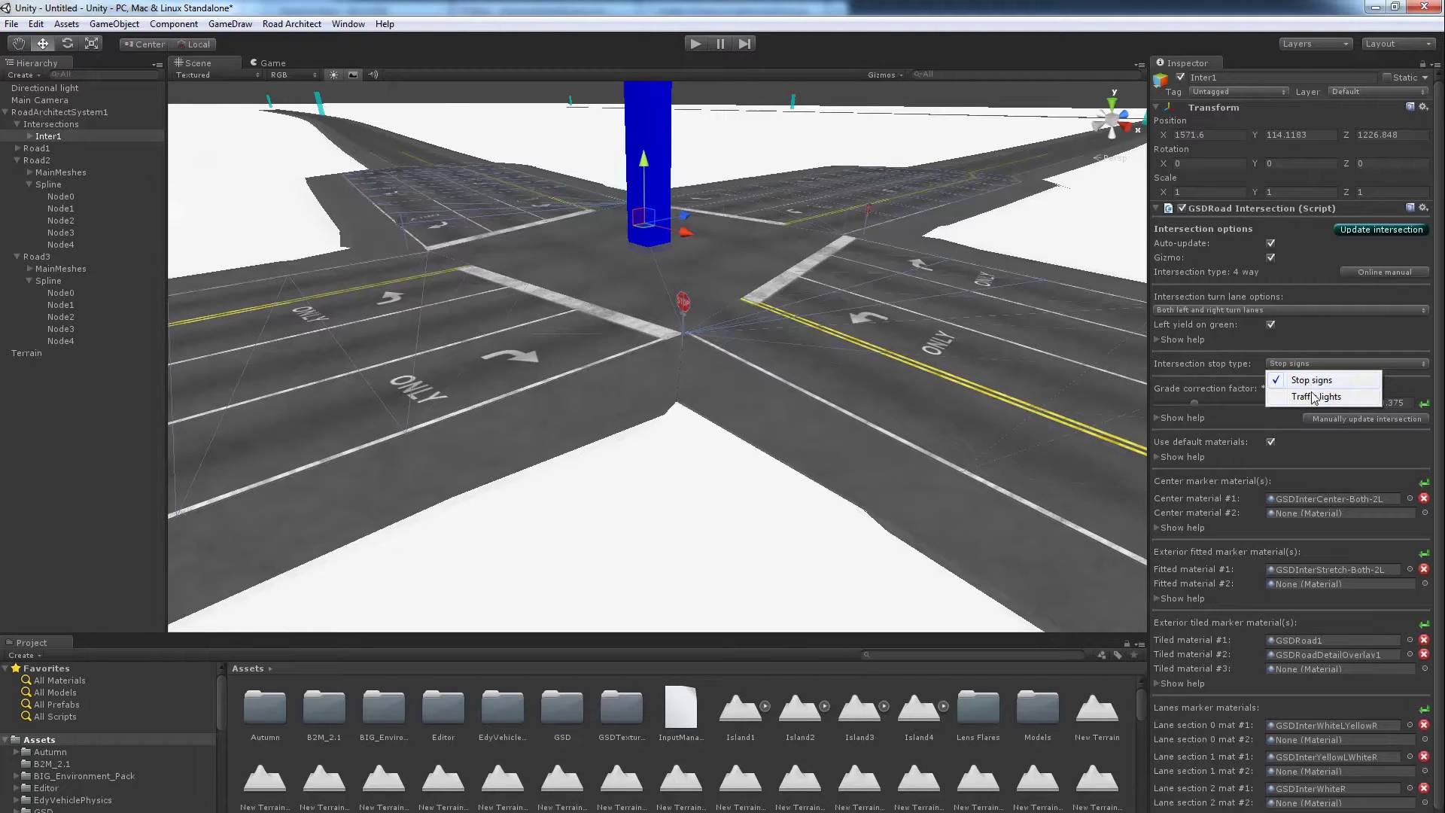
left_click(1277, 314)
left_click(1277, 310)
left_click(1246, 345)
left_click_drag(821, 424, 790, 372, "alt")
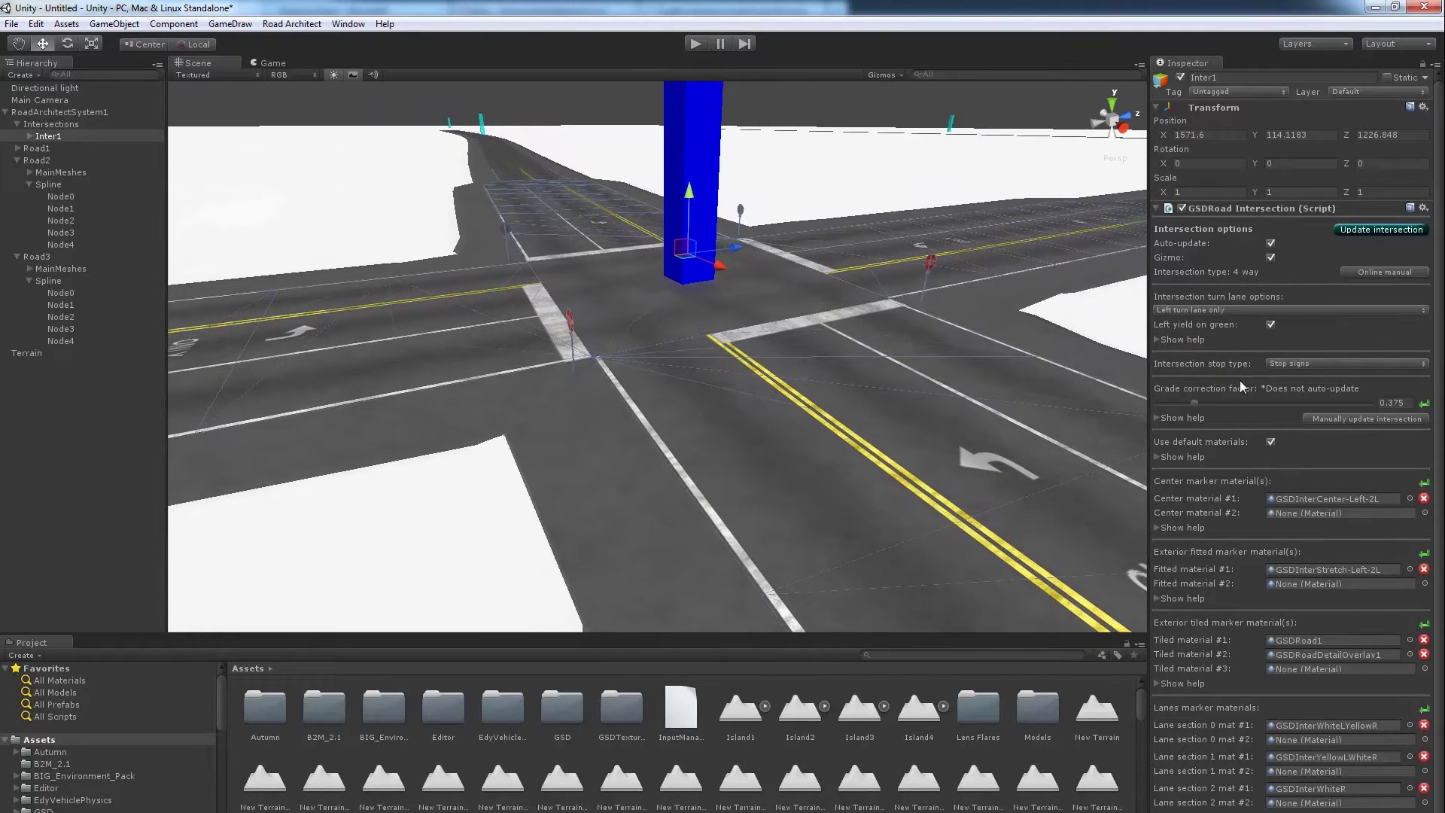
Switch the stop type to Traffic lights and hide the intersection gizmo.
left_click(1291, 363)
left_click(1297, 397)
left_click_drag(907, 433, 778, 382, "alt")
left_click(1271, 258)
key("w")
right_click_drag(777, 382, 775, 341)
scroll(798, 336, "up", 2)
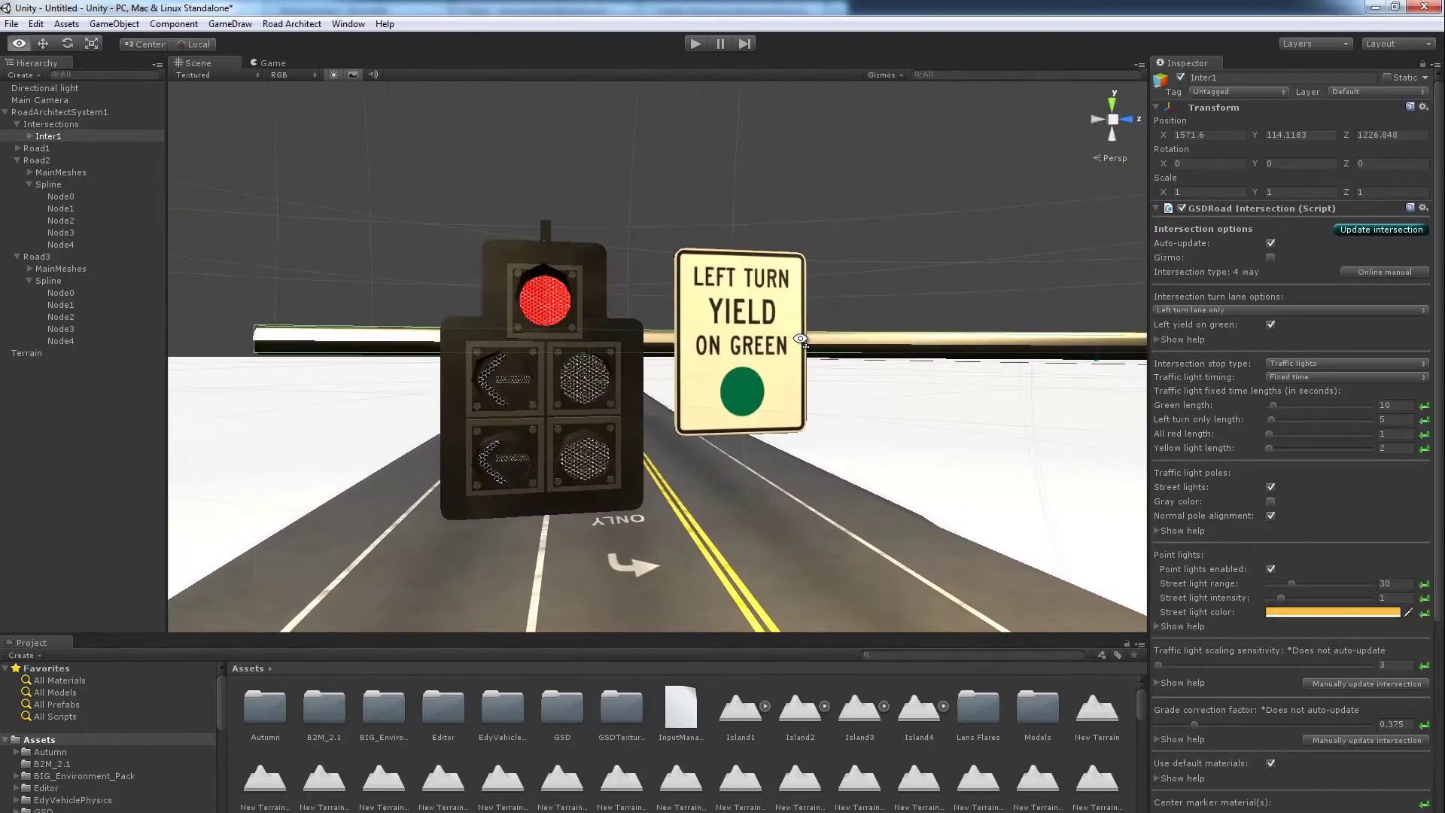
left_click_drag(800, 338, 812, 310, "alt")
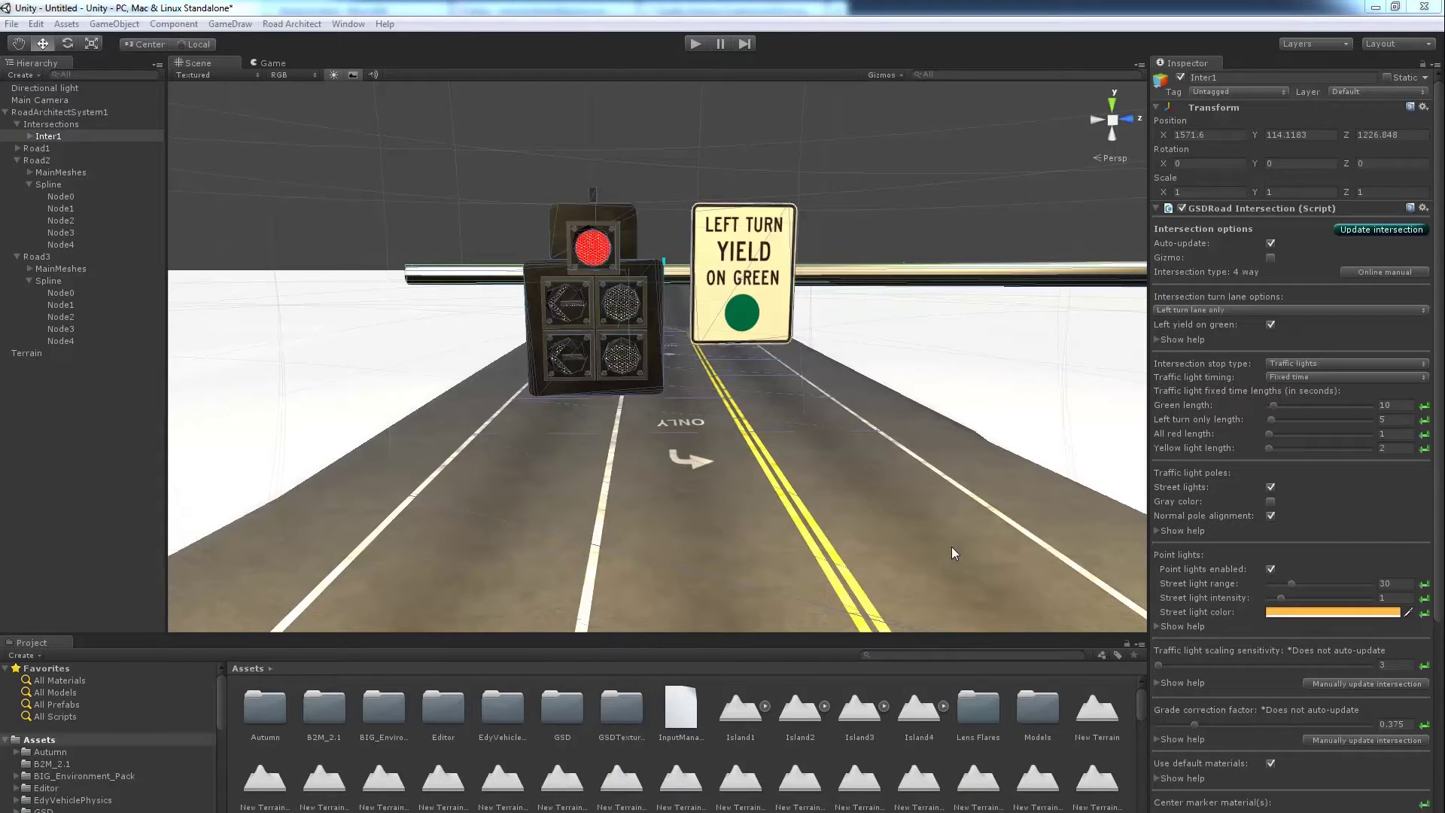
Turn Left yield on green off and keep Fixed time light timing.
left_click(1271, 326)
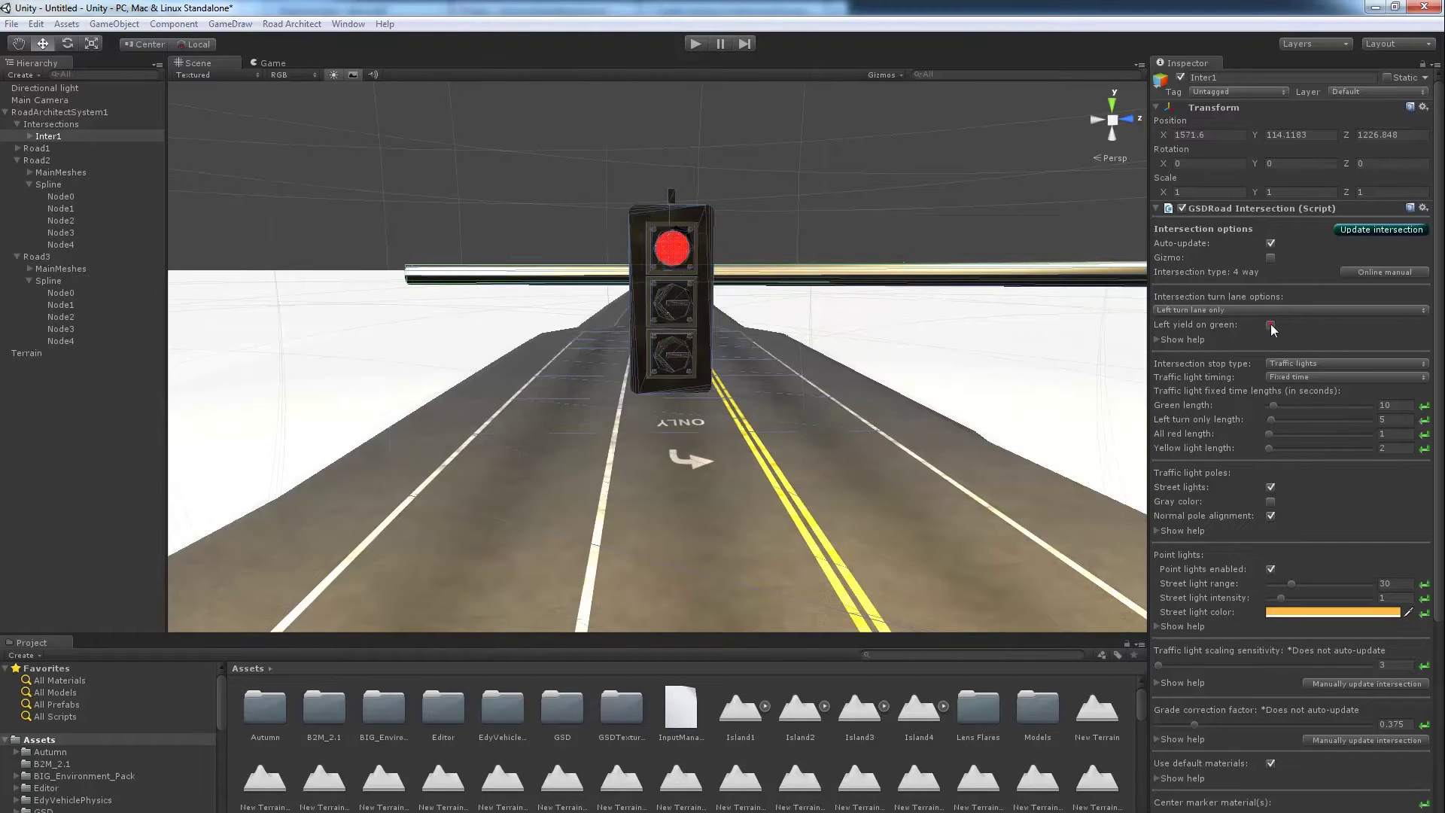
left_click(1271, 326)
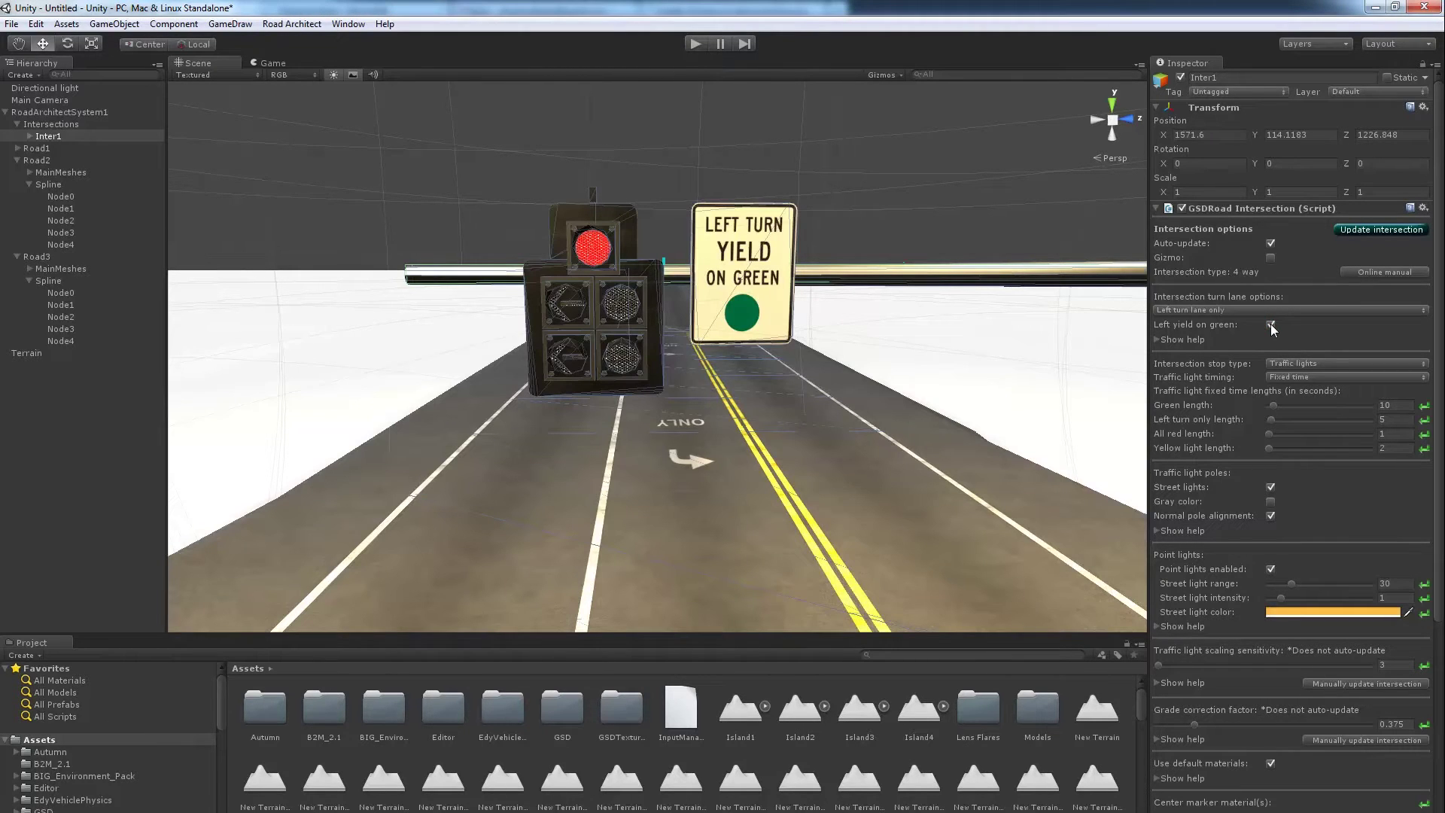
left_click(1271, 325)
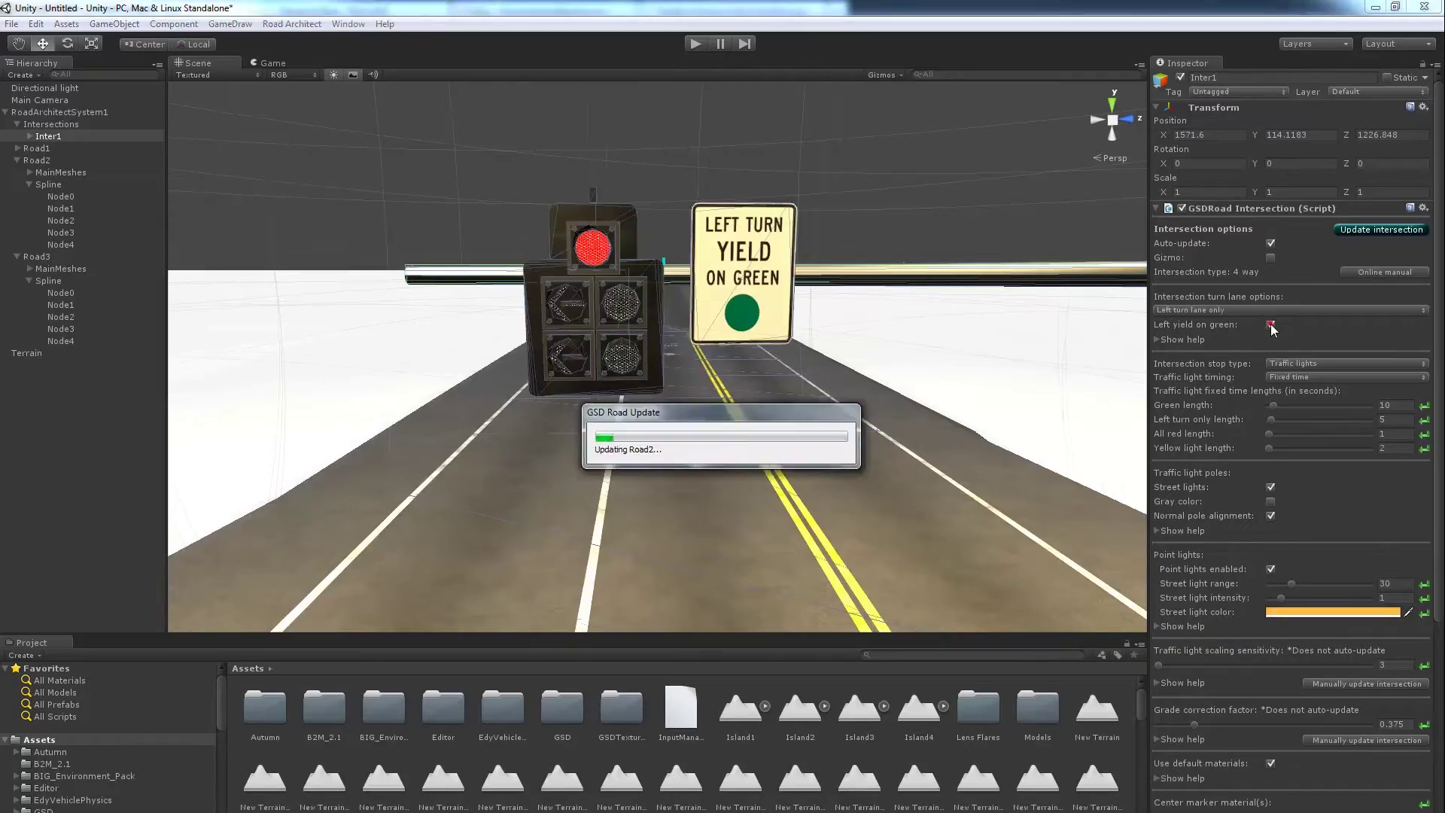
left_click(1271, 325)
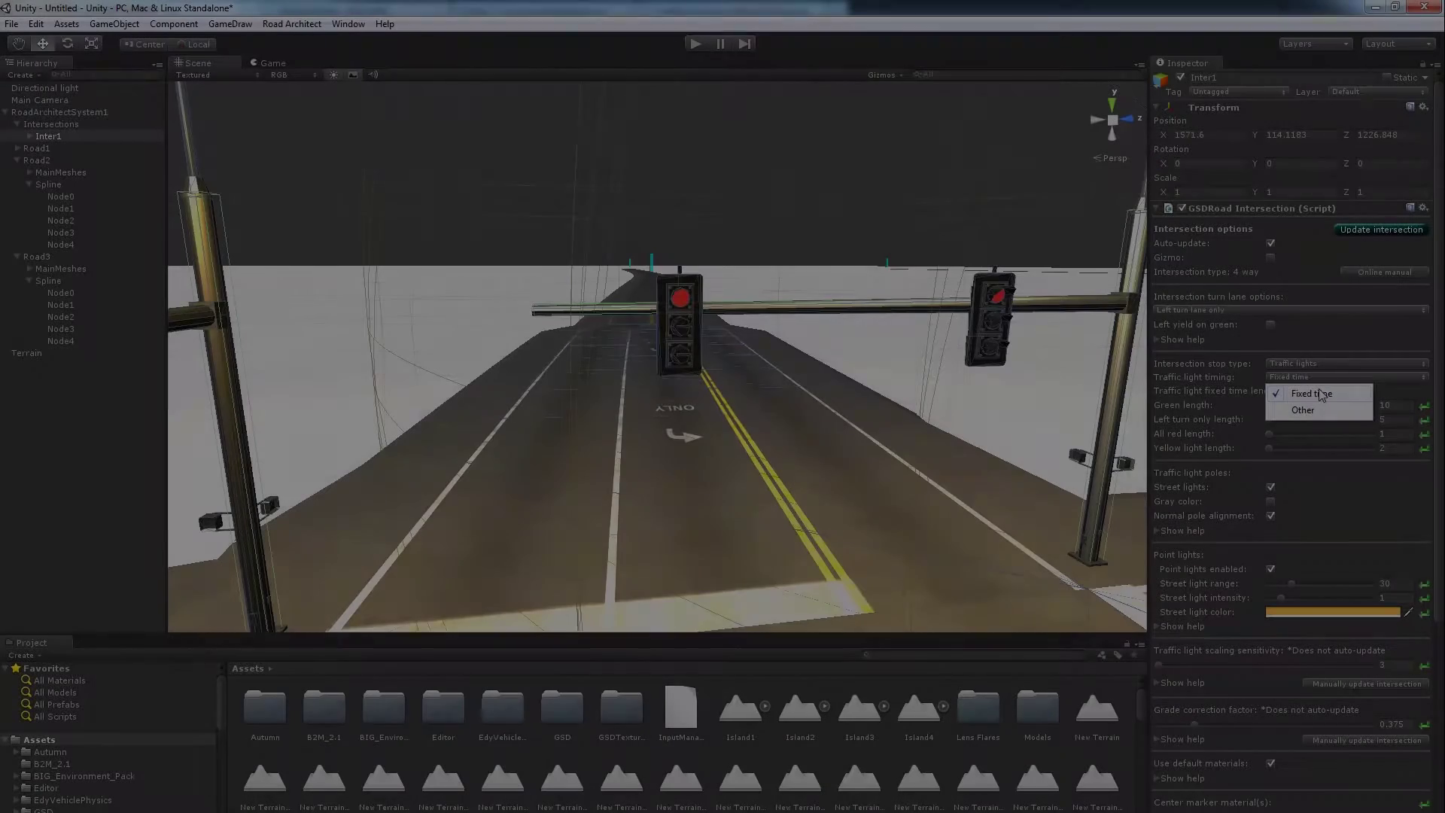
left_click(1247, 382)
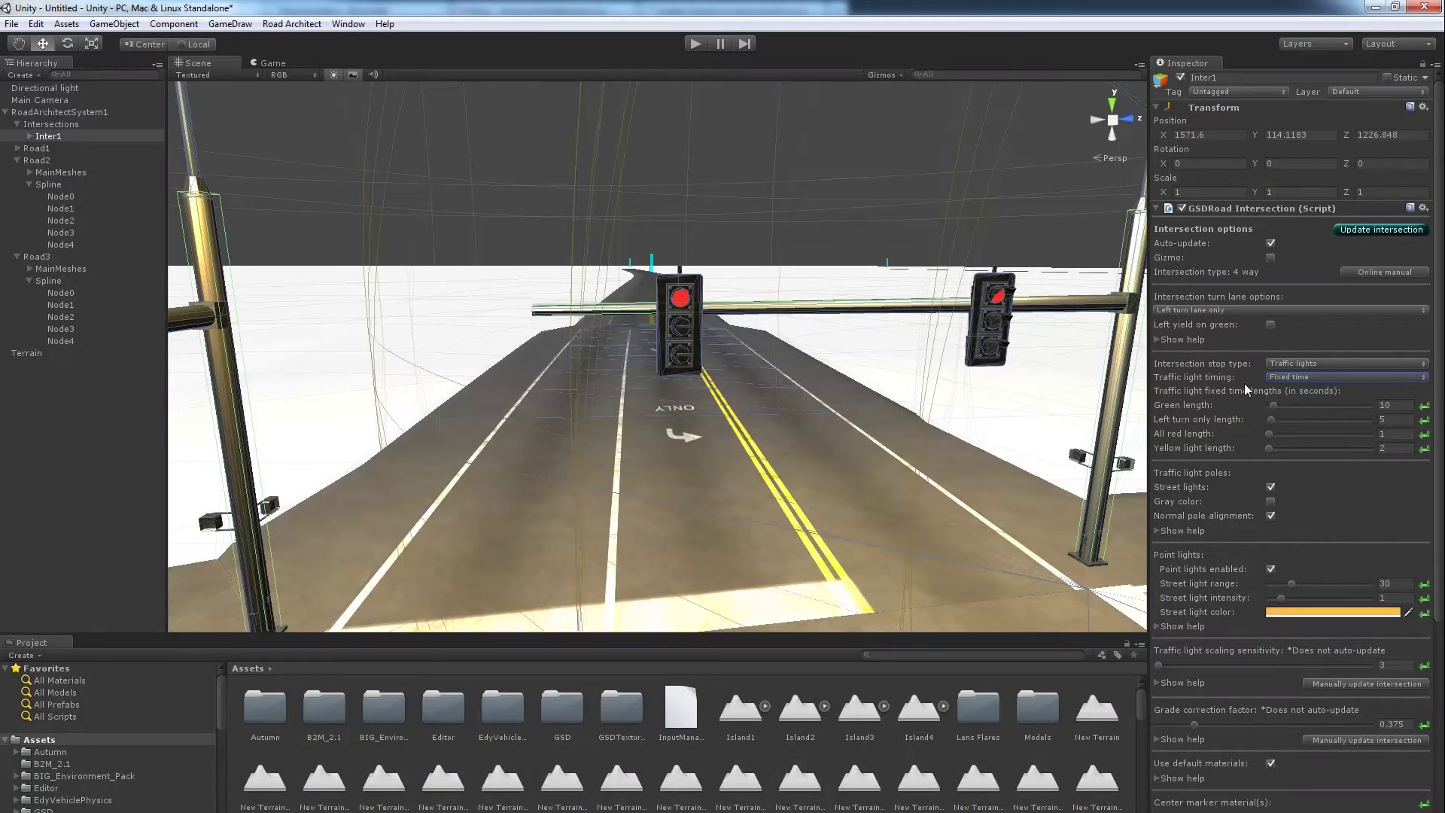
left_click(1277, 378)
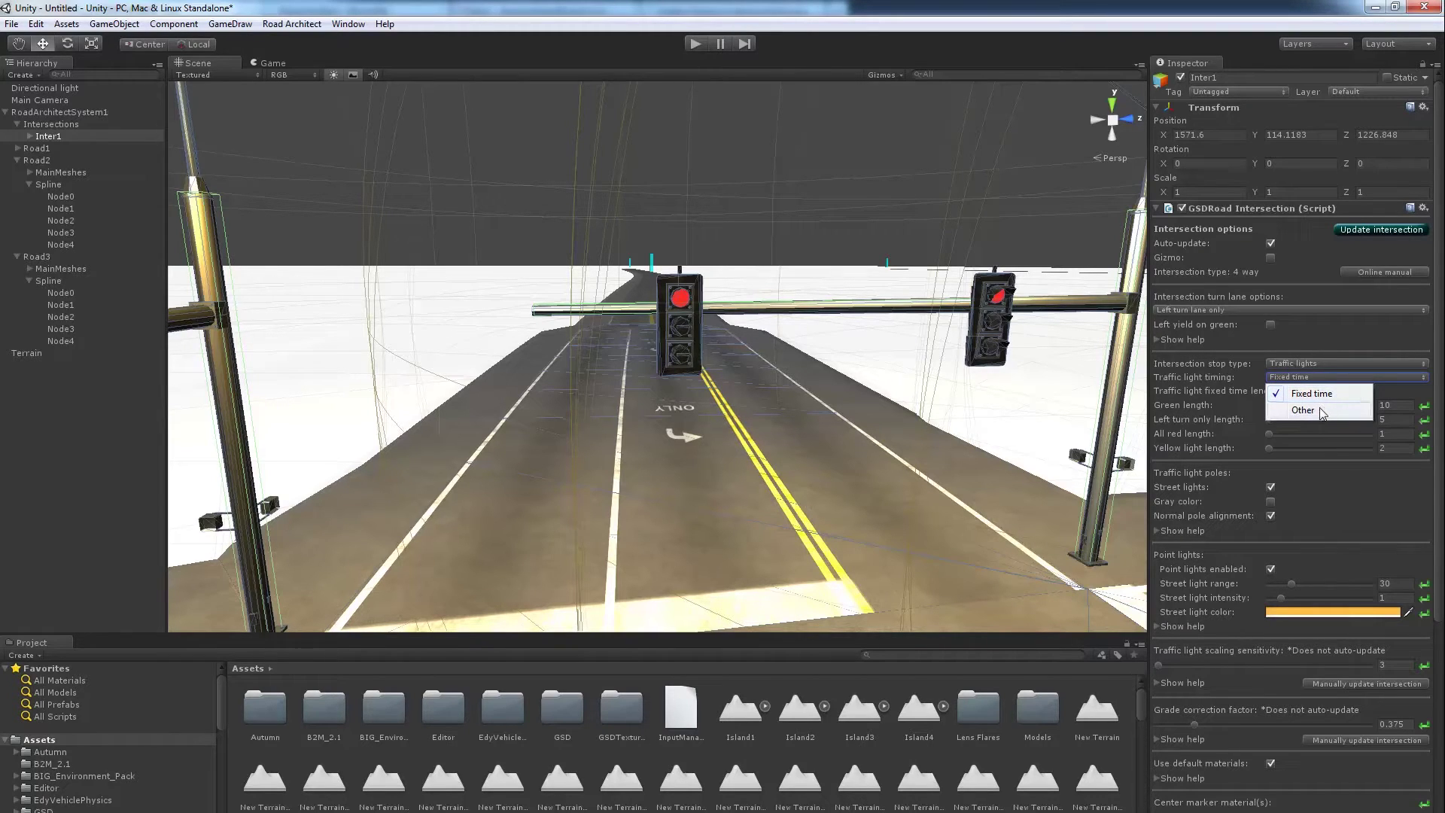
left_click(1226, 388)
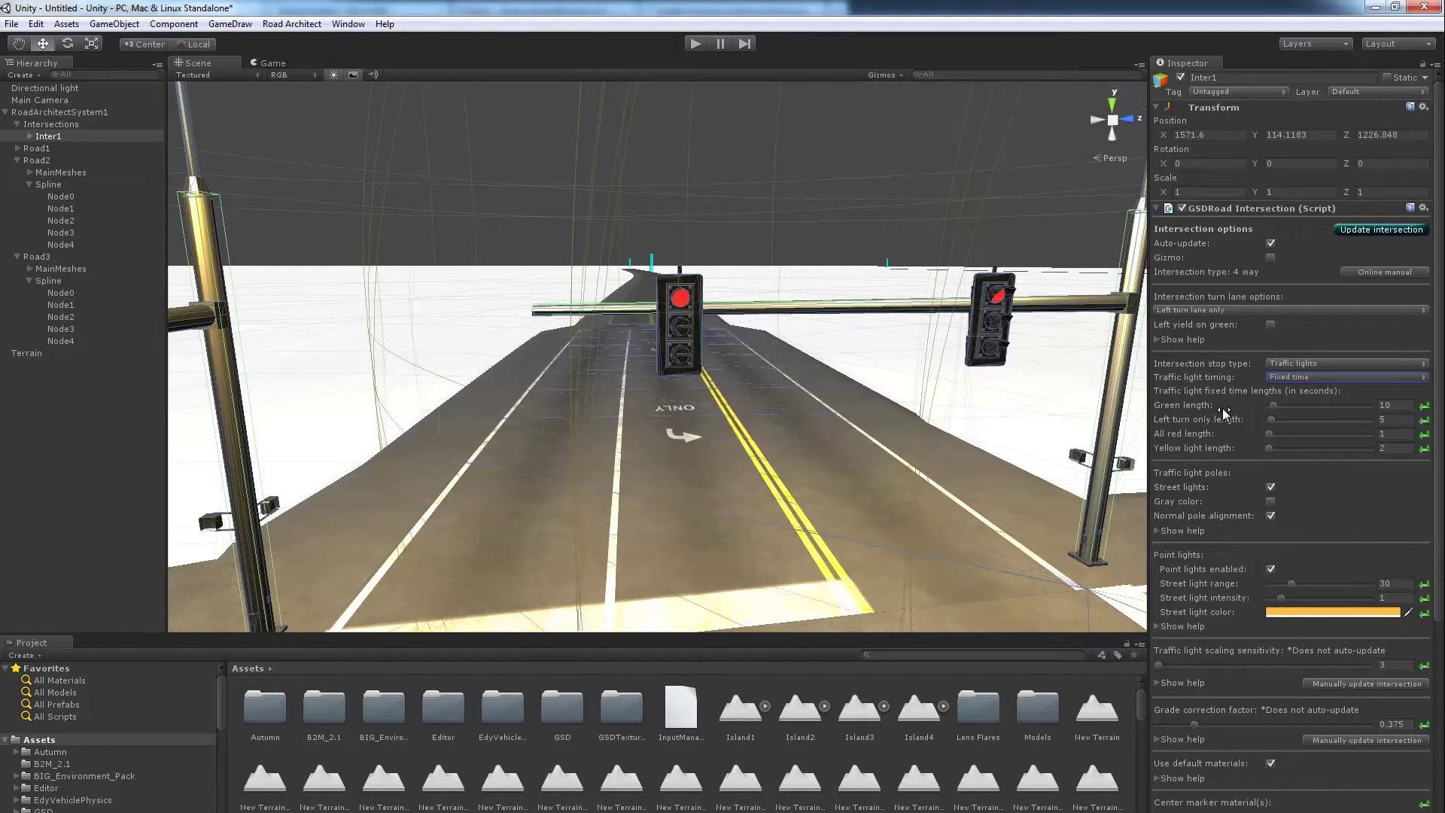
Review the traffic light timing options, leaving them on Fixed time.
left_click(1299, 377)
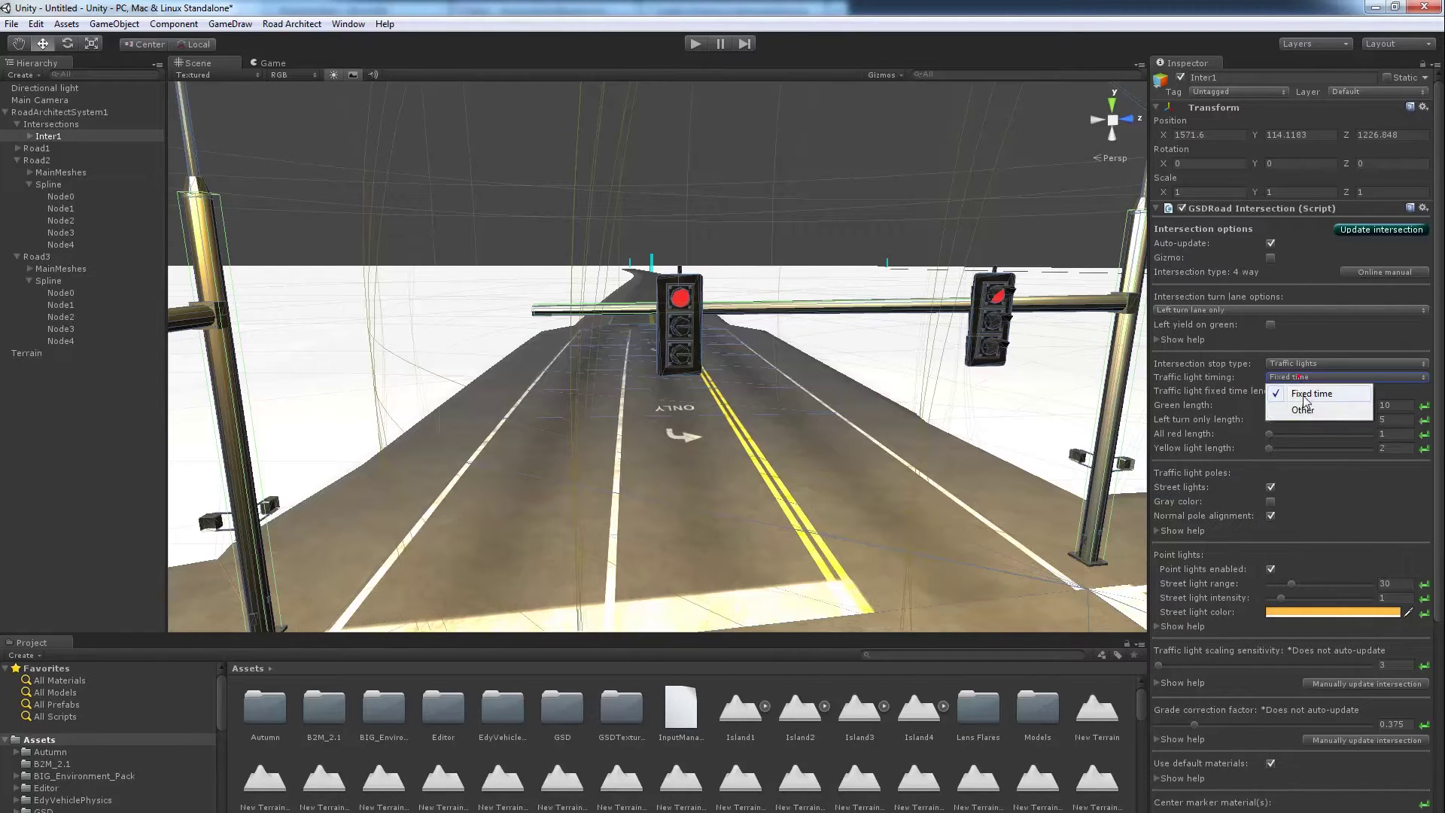
left_click(1250, 381)
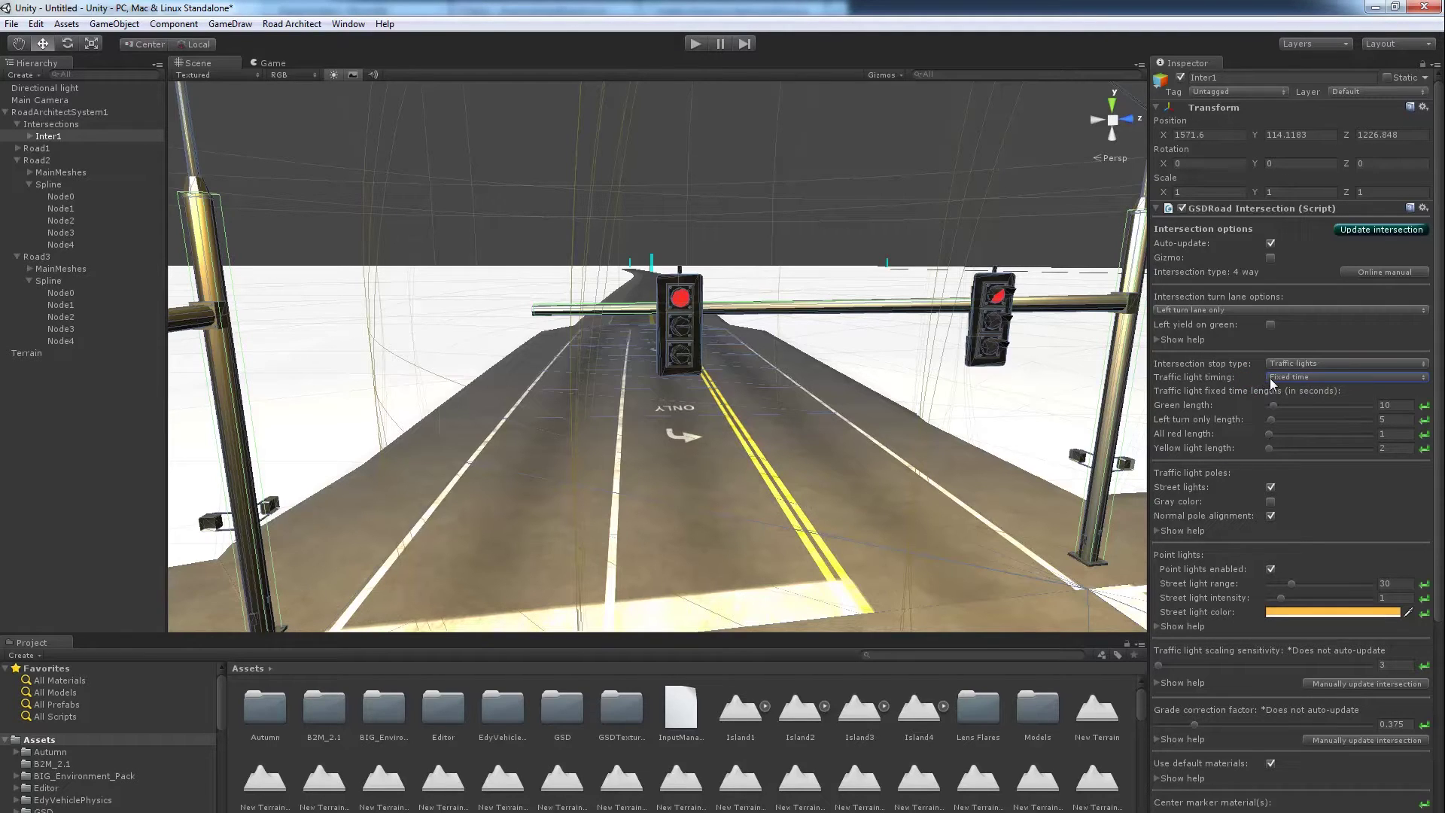
left_click(1278, 378)
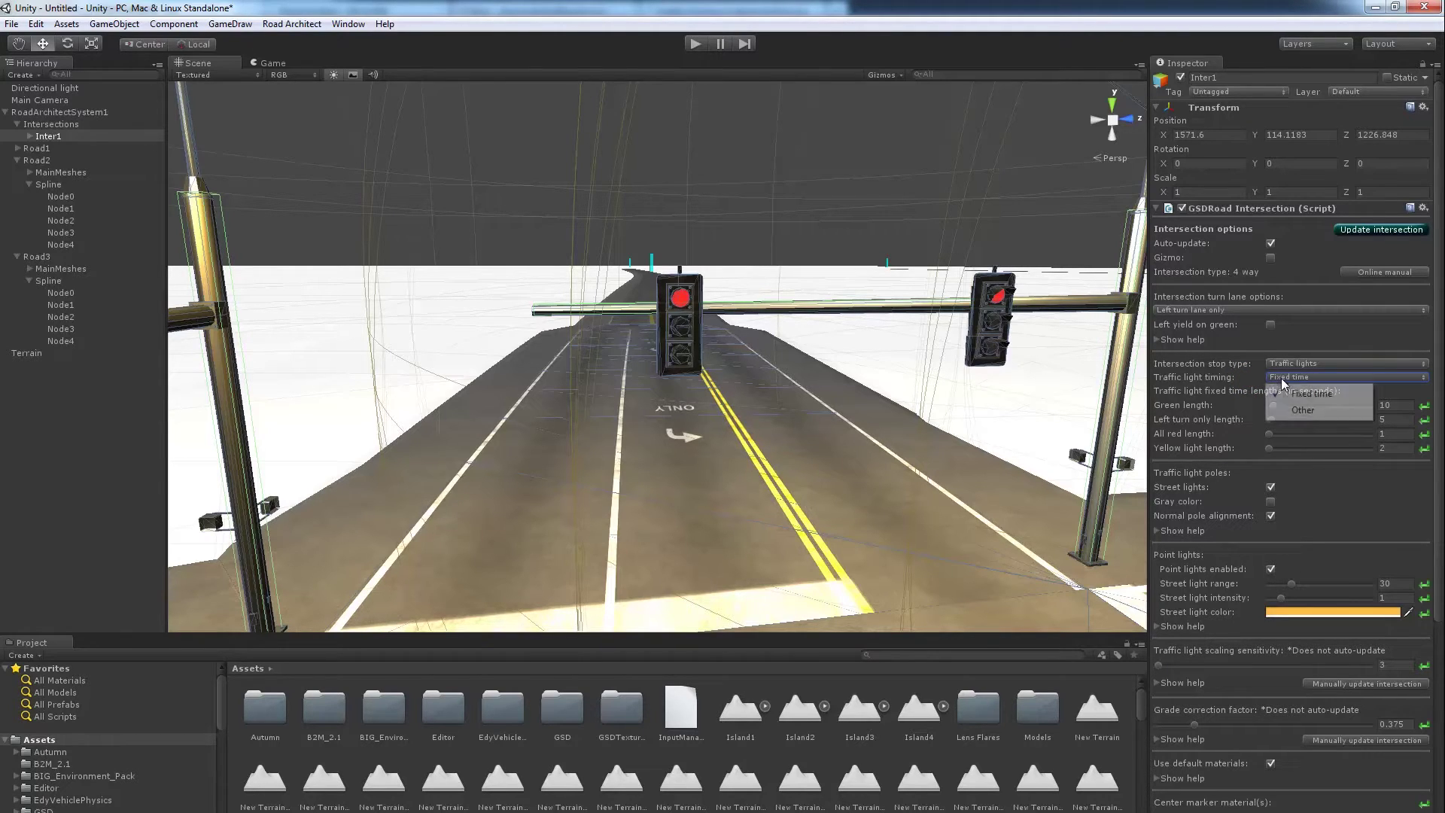
left_click(1252, 379)
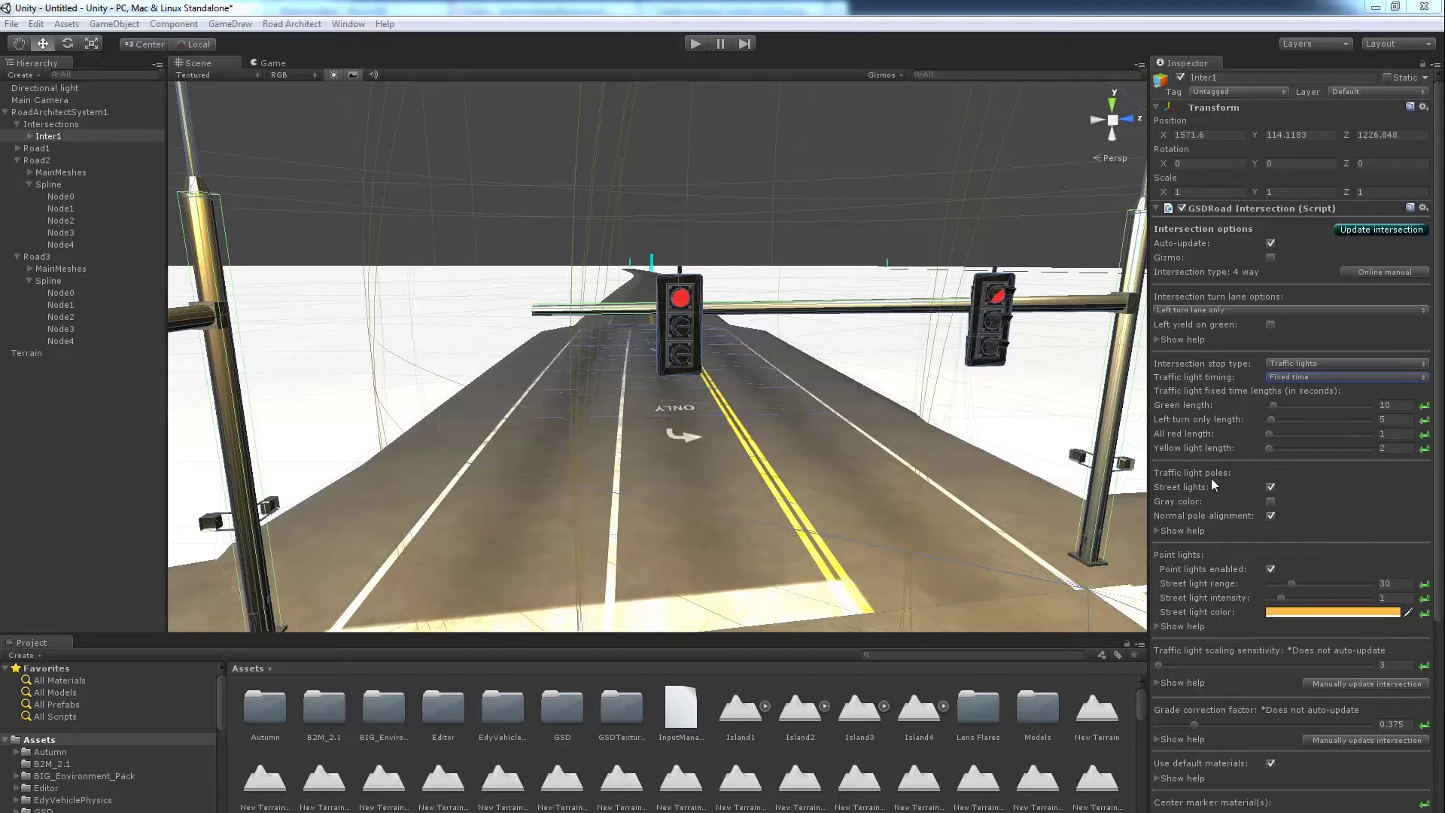
Toggle Street lights off and back on under Traffic light poles.
left_click_drag(1013, 442, 1178, 358, "alt")
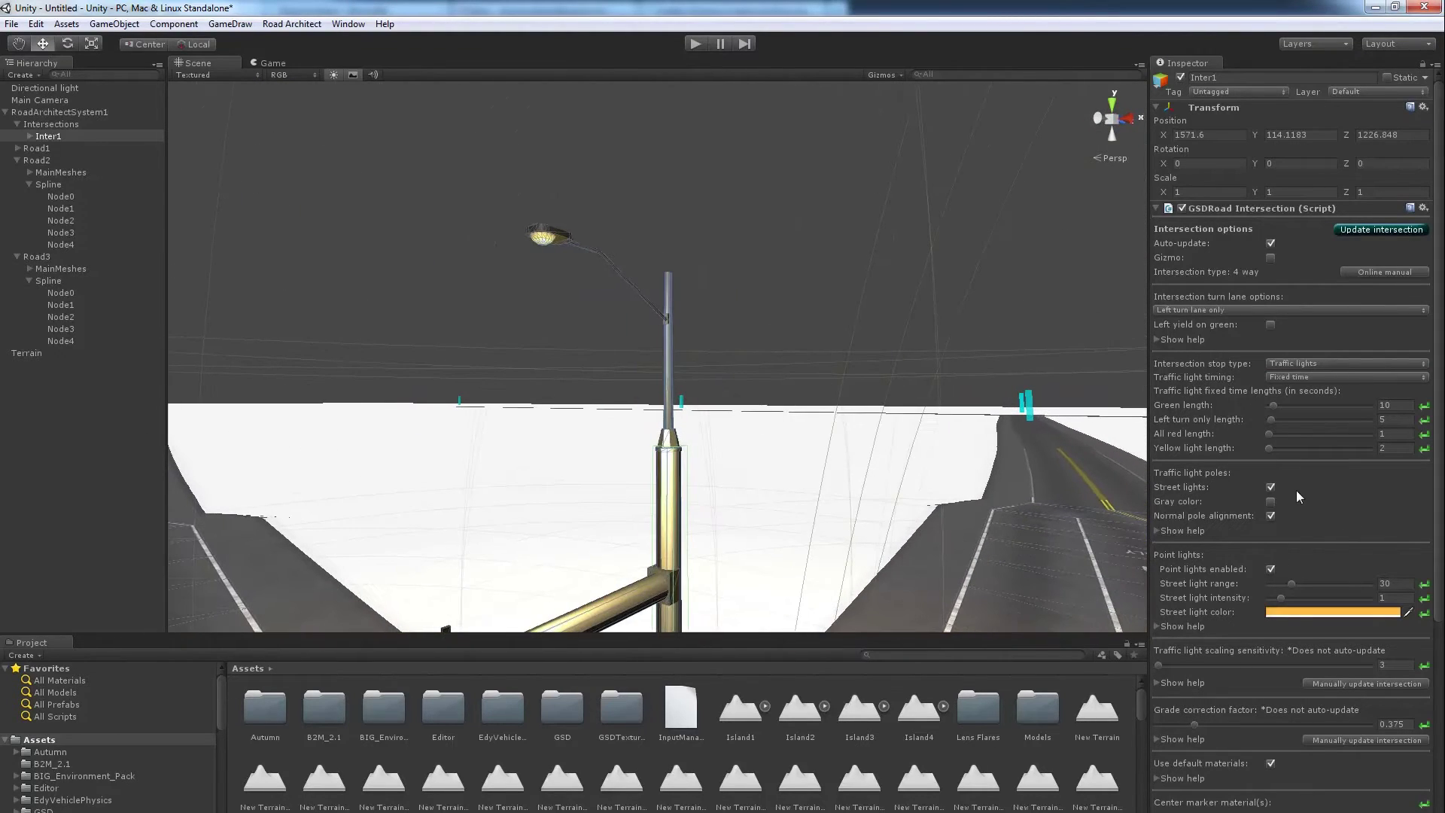
left_click(1271, 487)
left_click(1271, 487)
left_click(1271, 487)
left_click(1271, 487)
left_click_drag(873, 485, 223, 510, "alt")
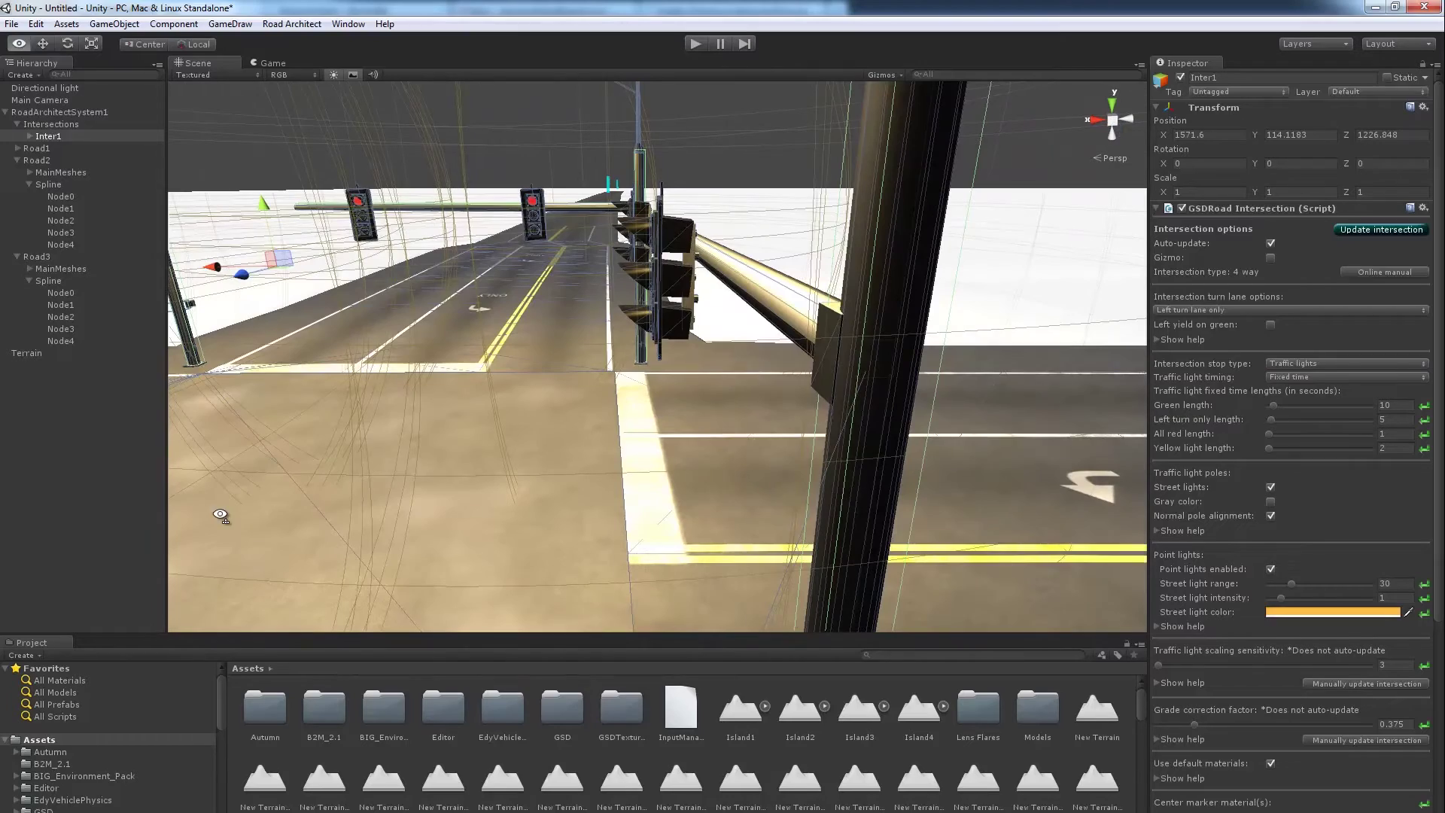
Check Gray color so the traffic light poles turn silver-gray.
left_click(1272, 503)
left_click_drag(752, 407, 1380, 454, "alt")
left_click_drag(1275, 485, 1243, 494, "alt")
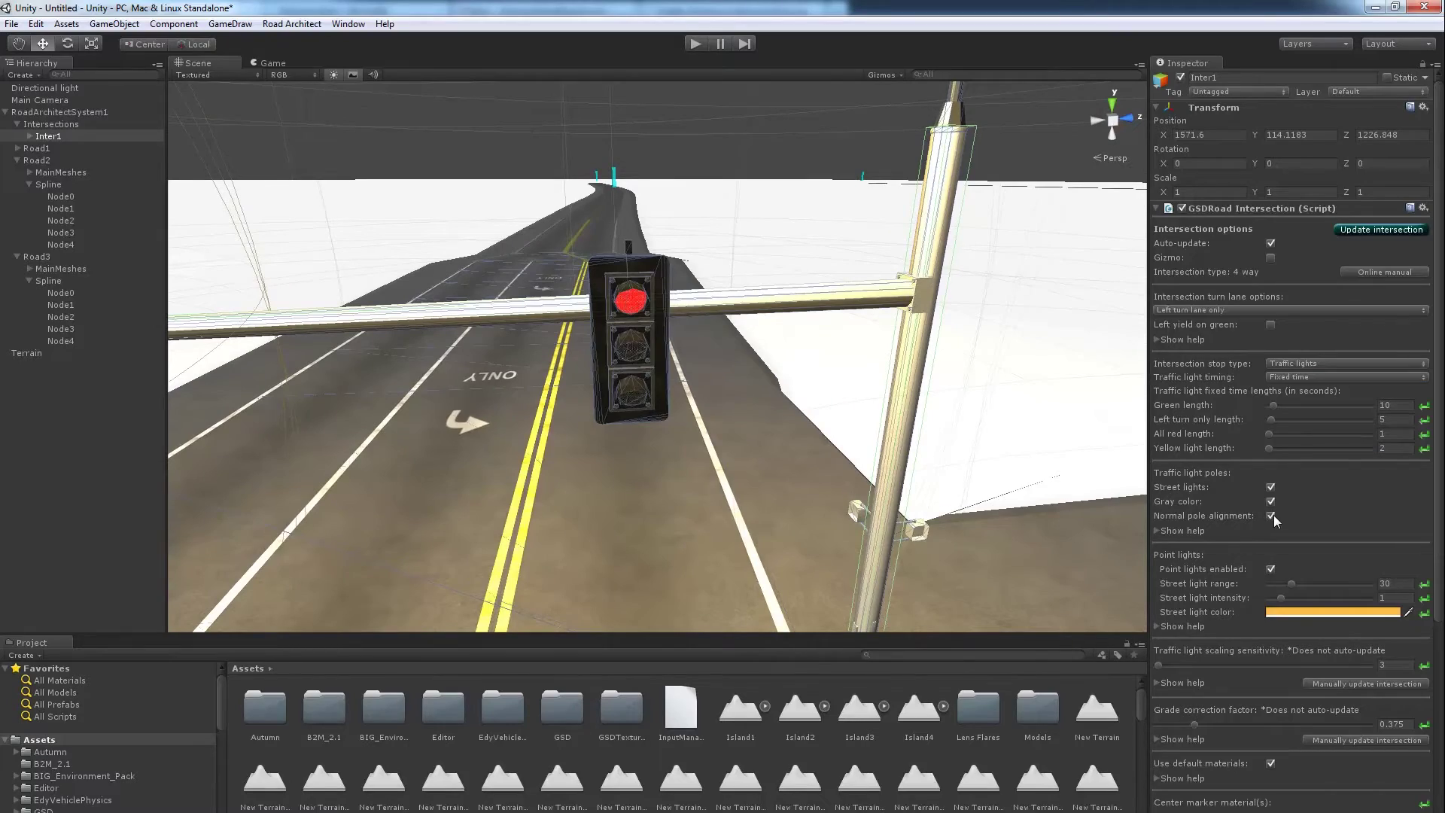
left_click_drag(1129, 527, 1166, 554, "alt")
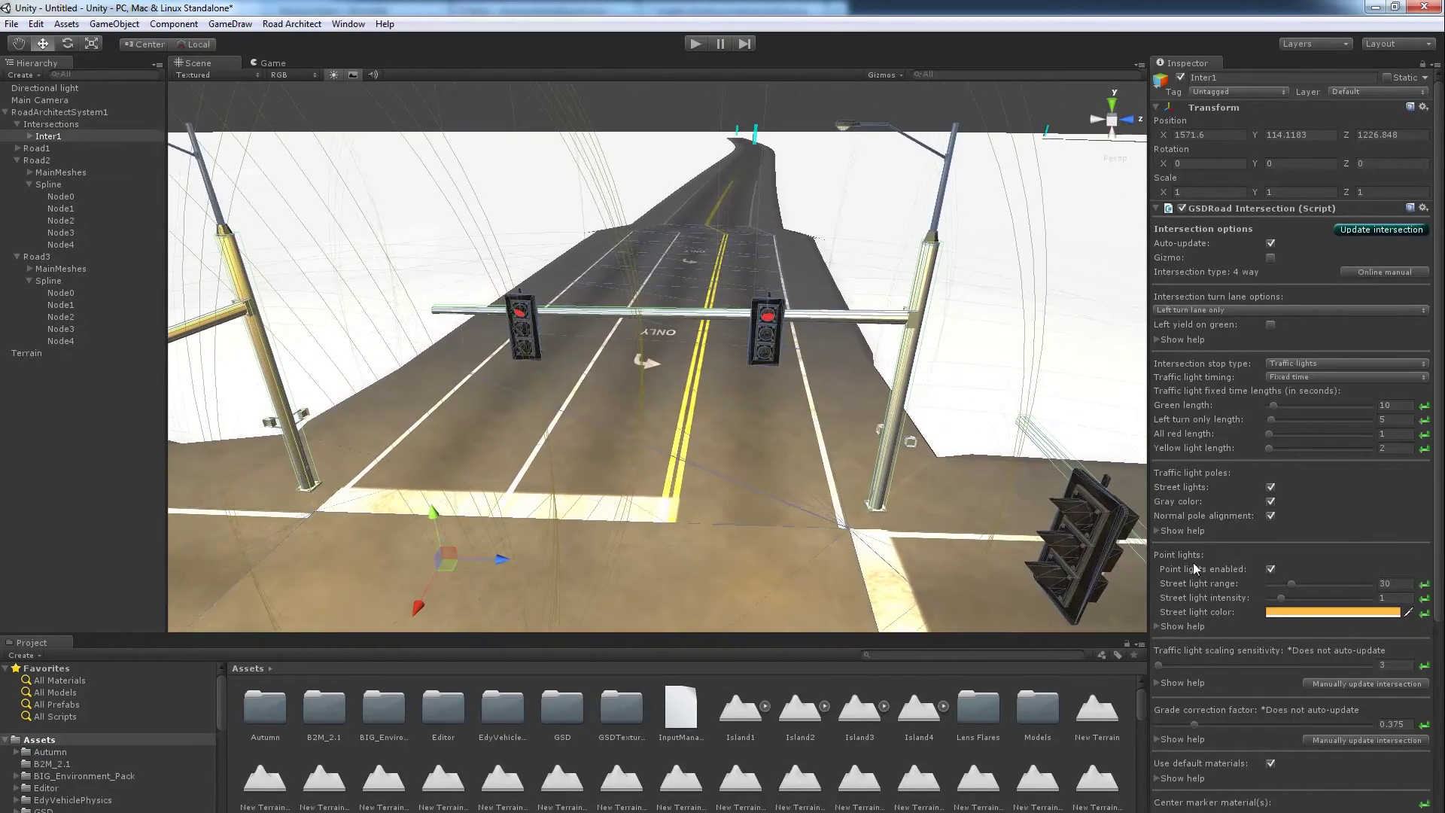
Expand and collapse the traffic light pole help text while viewing the poles.
left_click(1159, 532)
left_click_drag(894, 499, 1240, 495, "alt")
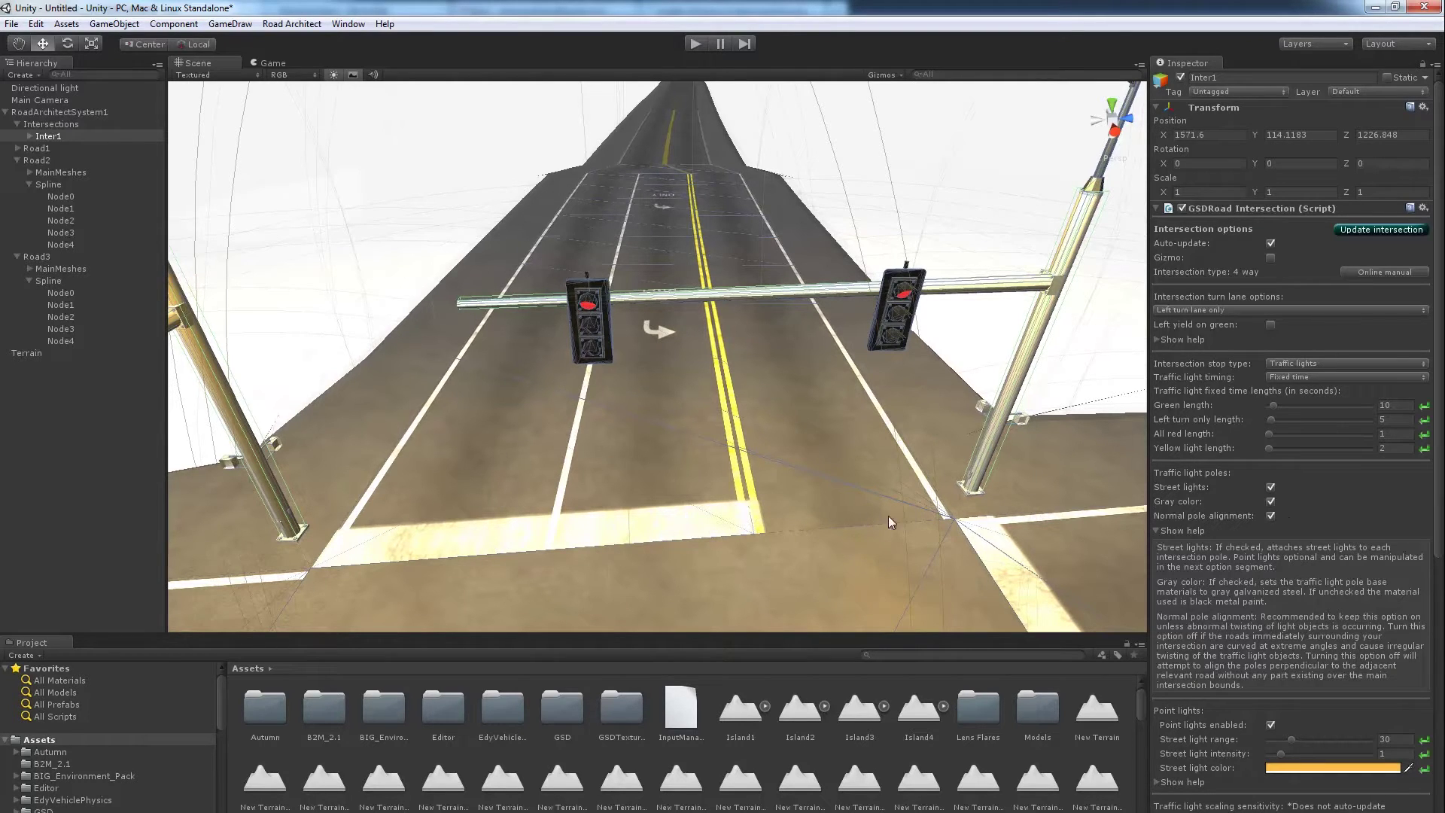
left_click(1158, 531)
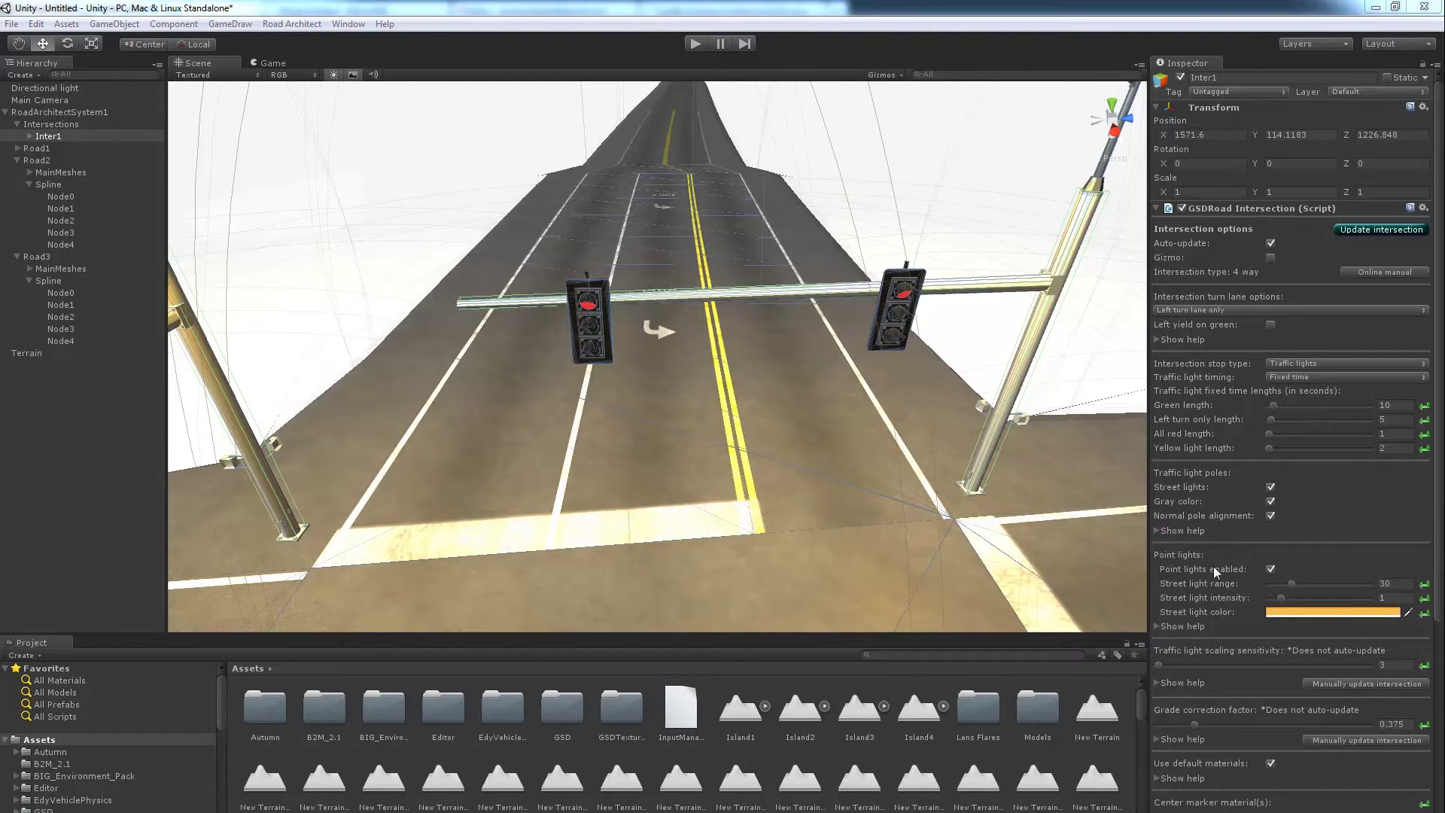
right_click_drag(747, 454, 779, 497)
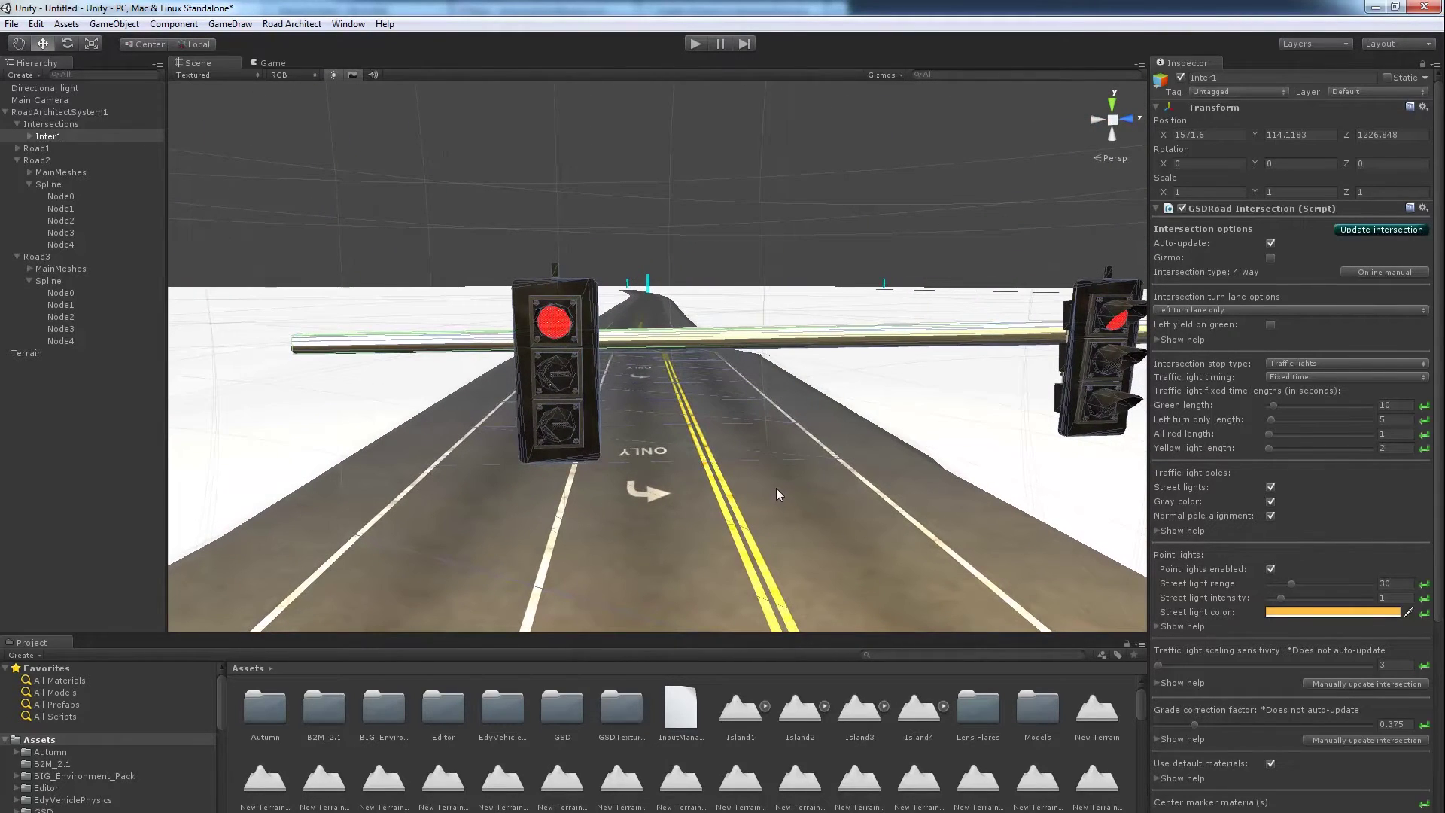
mouse_move(662, 456)
right_mouse_down()
mouse_move(746, 464)
mouse_move(670, 465)
right_mouse_up()
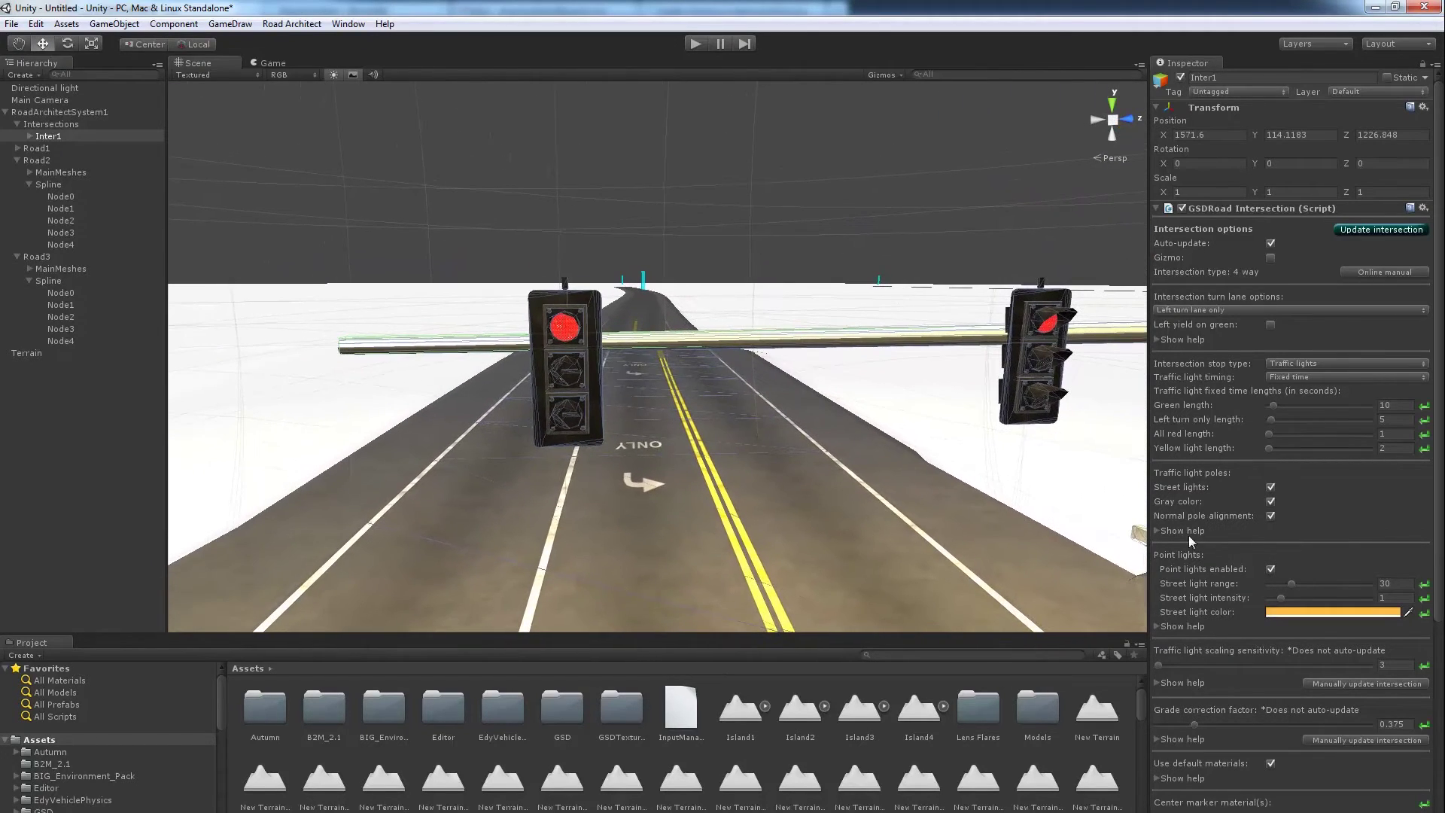
Toggle Point lights enabled off and back on, then frame the intersection.
left_click(1271, 570)
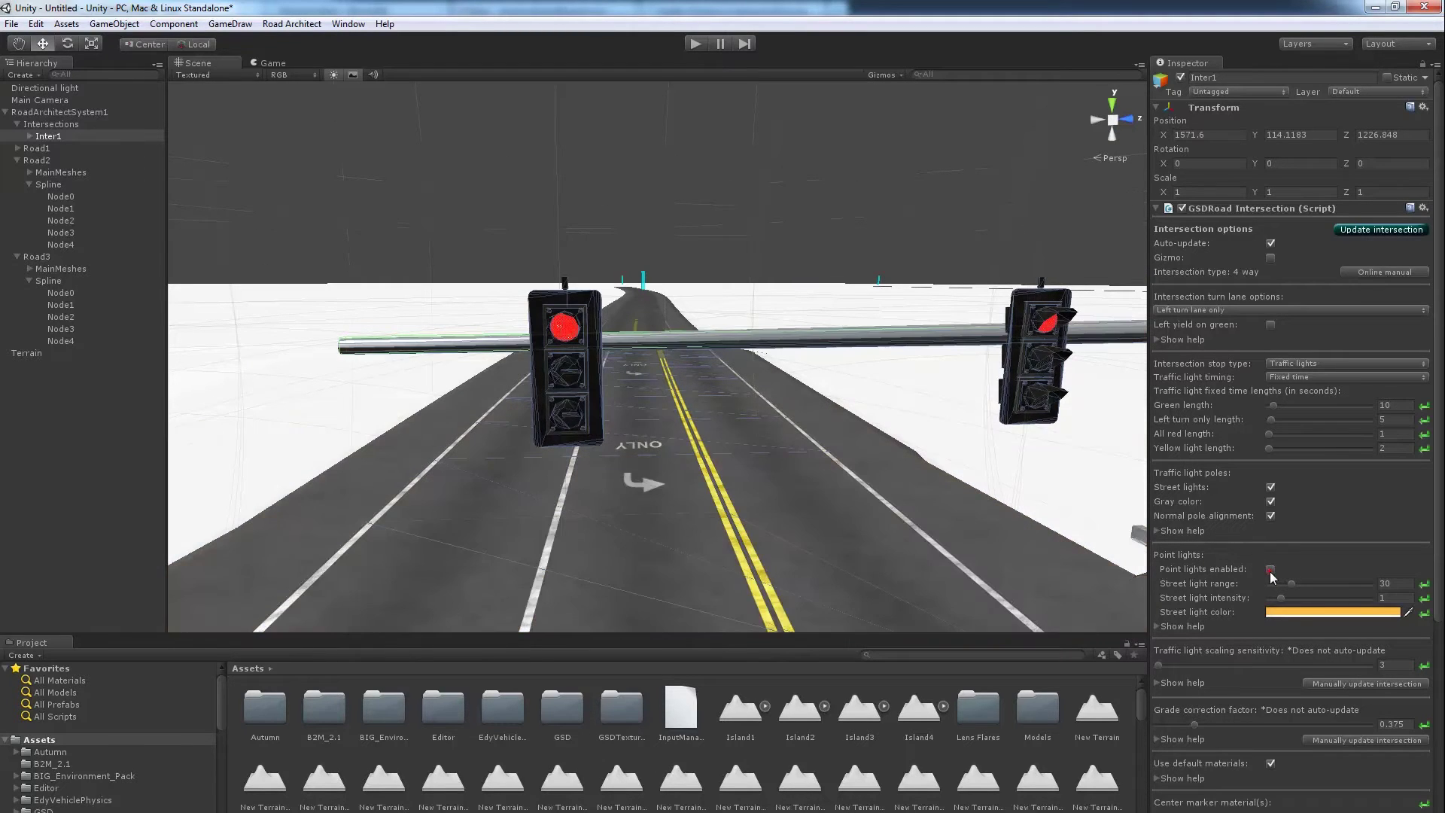
mouse_move(811, 519)
right_mouse_down()
mouse_move(824, 512)
mouse_move(807, 502)
mouse_move(827, 513)
right_mouse_up()
left_click(1271, 570)
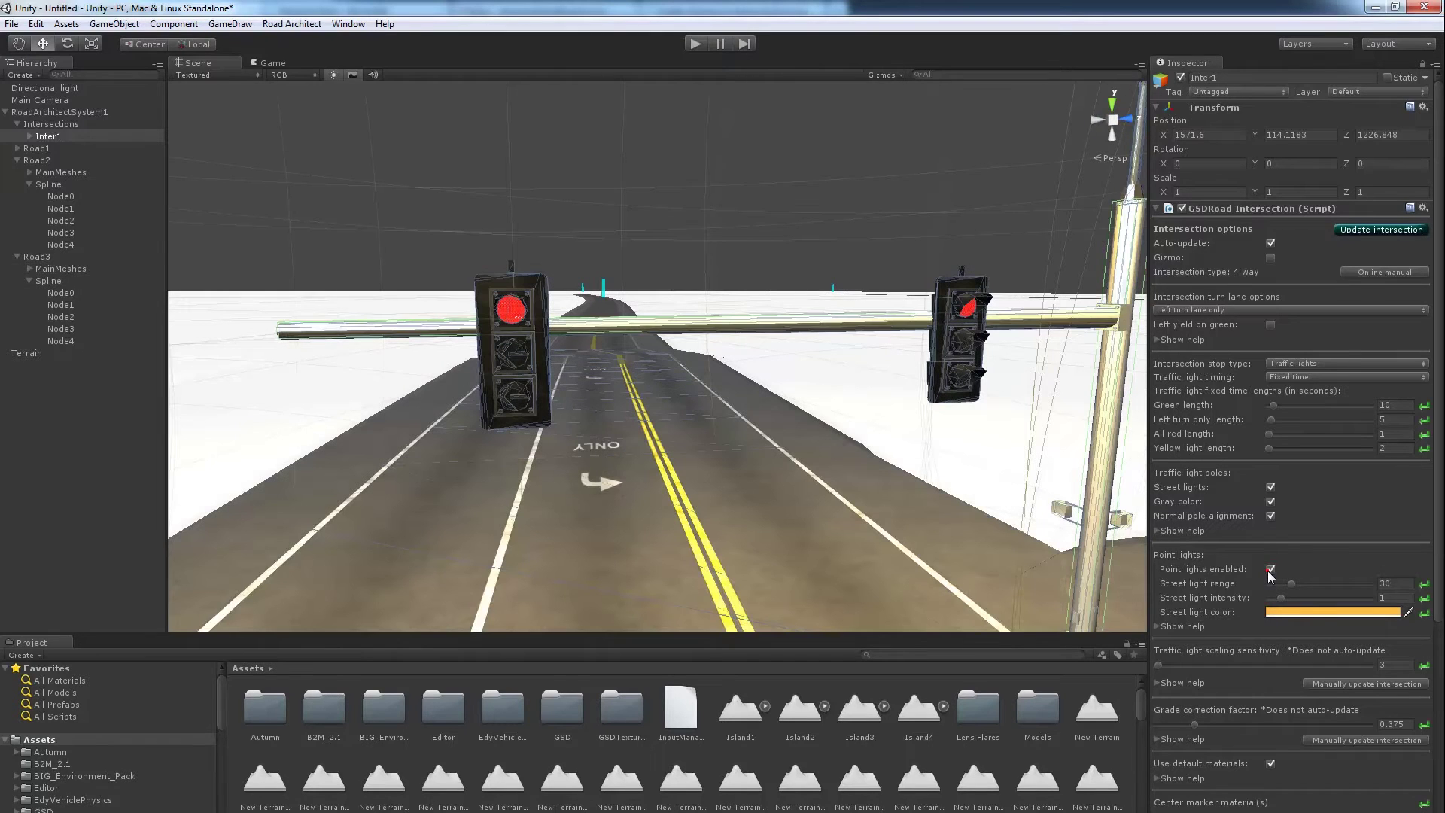
key("f")
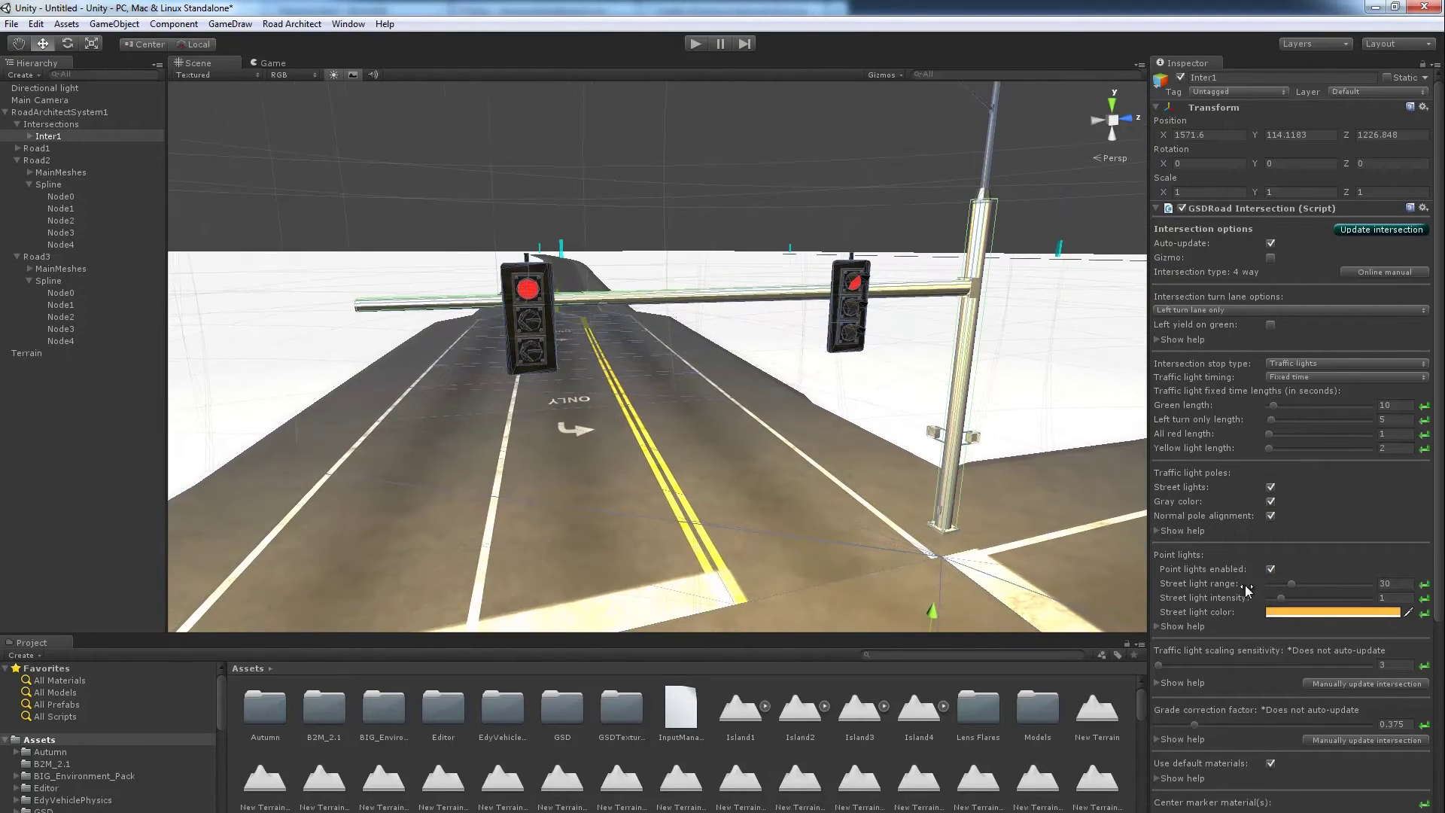
right_click_drag(1122, 576, 1024, 544)
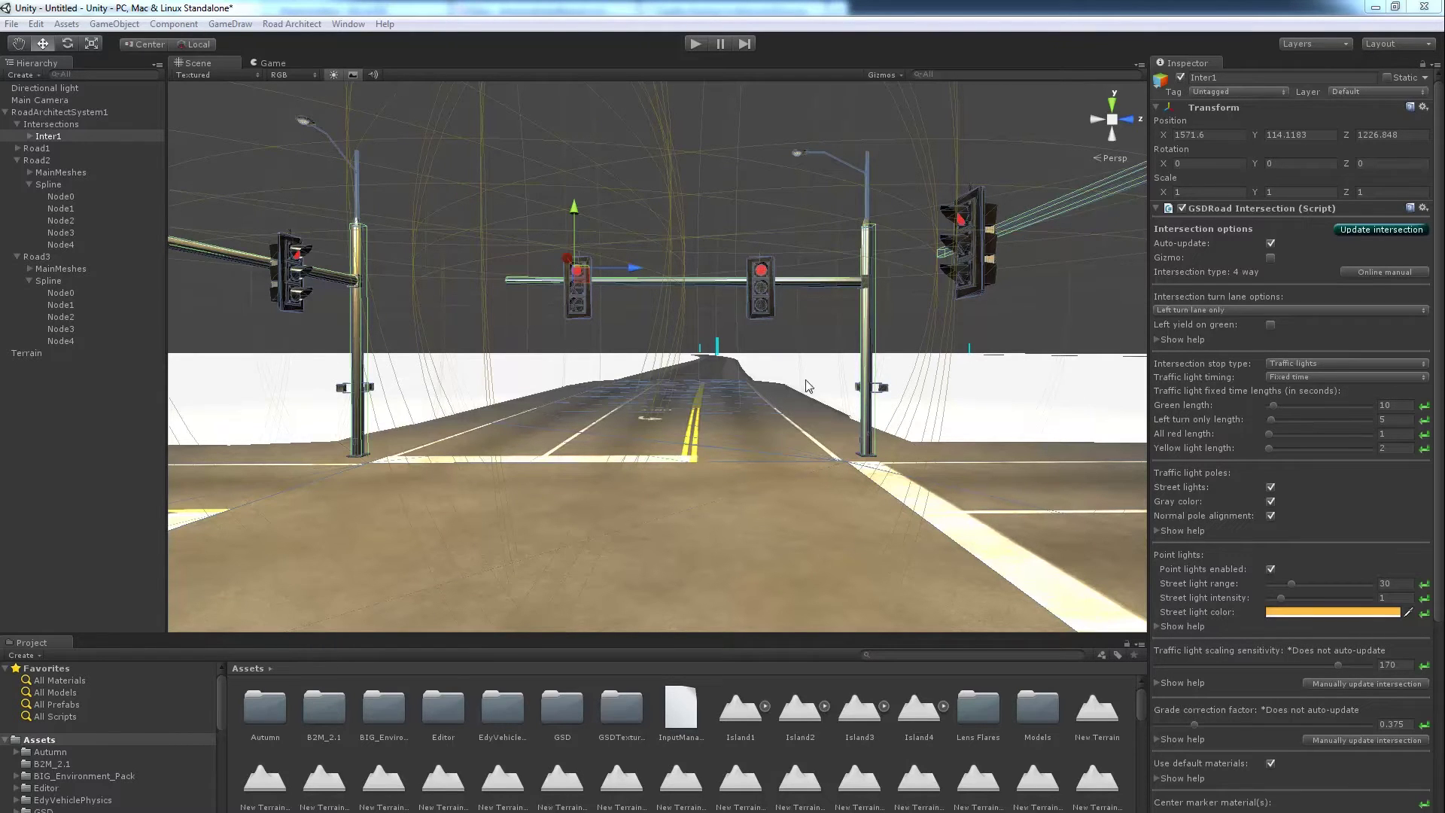
Try traffic light scaling sensitivity at 65.8 and about 173, updating the intersection each time.
right_click_drag(819, 394, 822, 429)
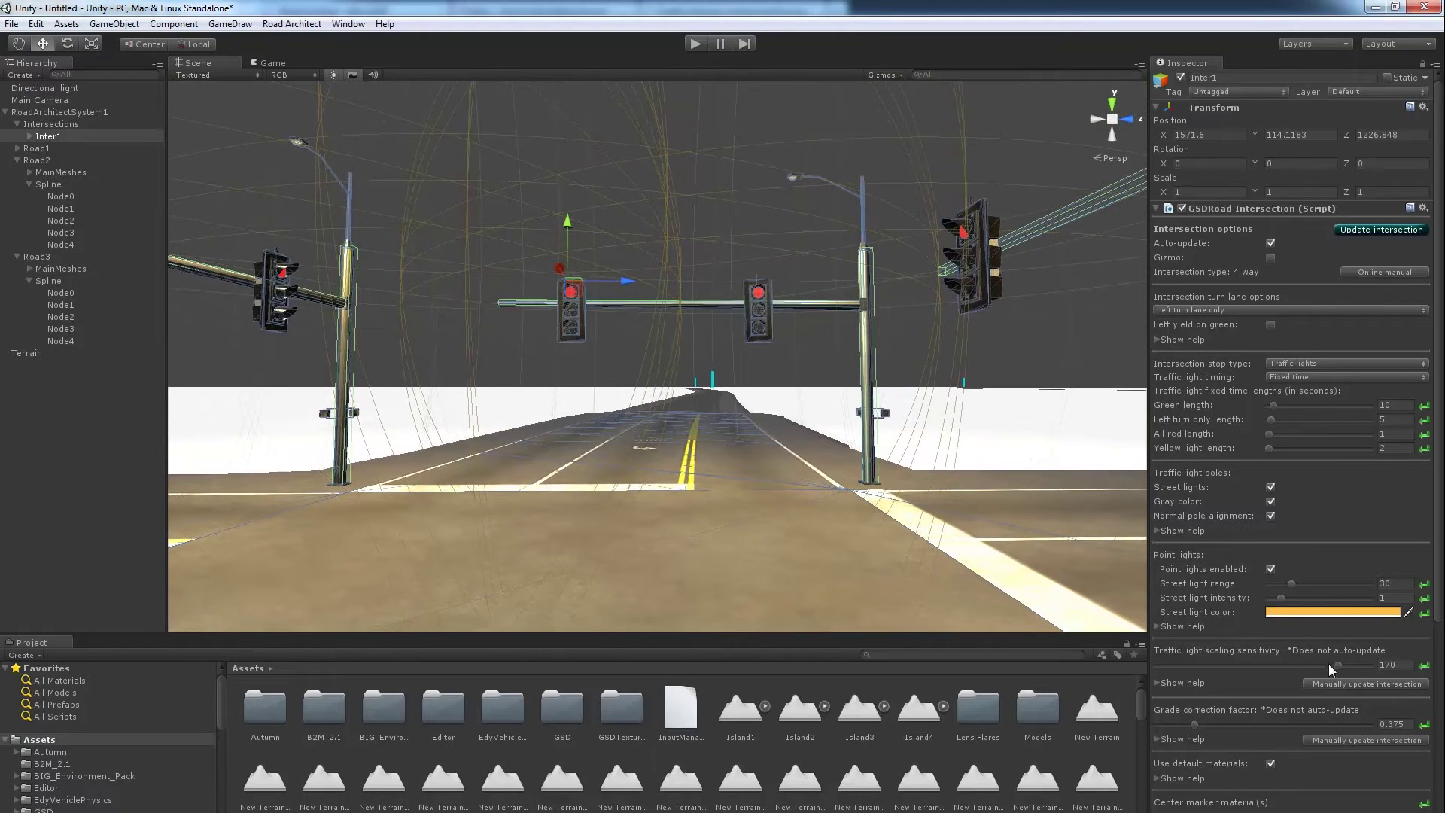
left_click_drag(1335, 667, 1217, 660)
left_click(1380, 232)
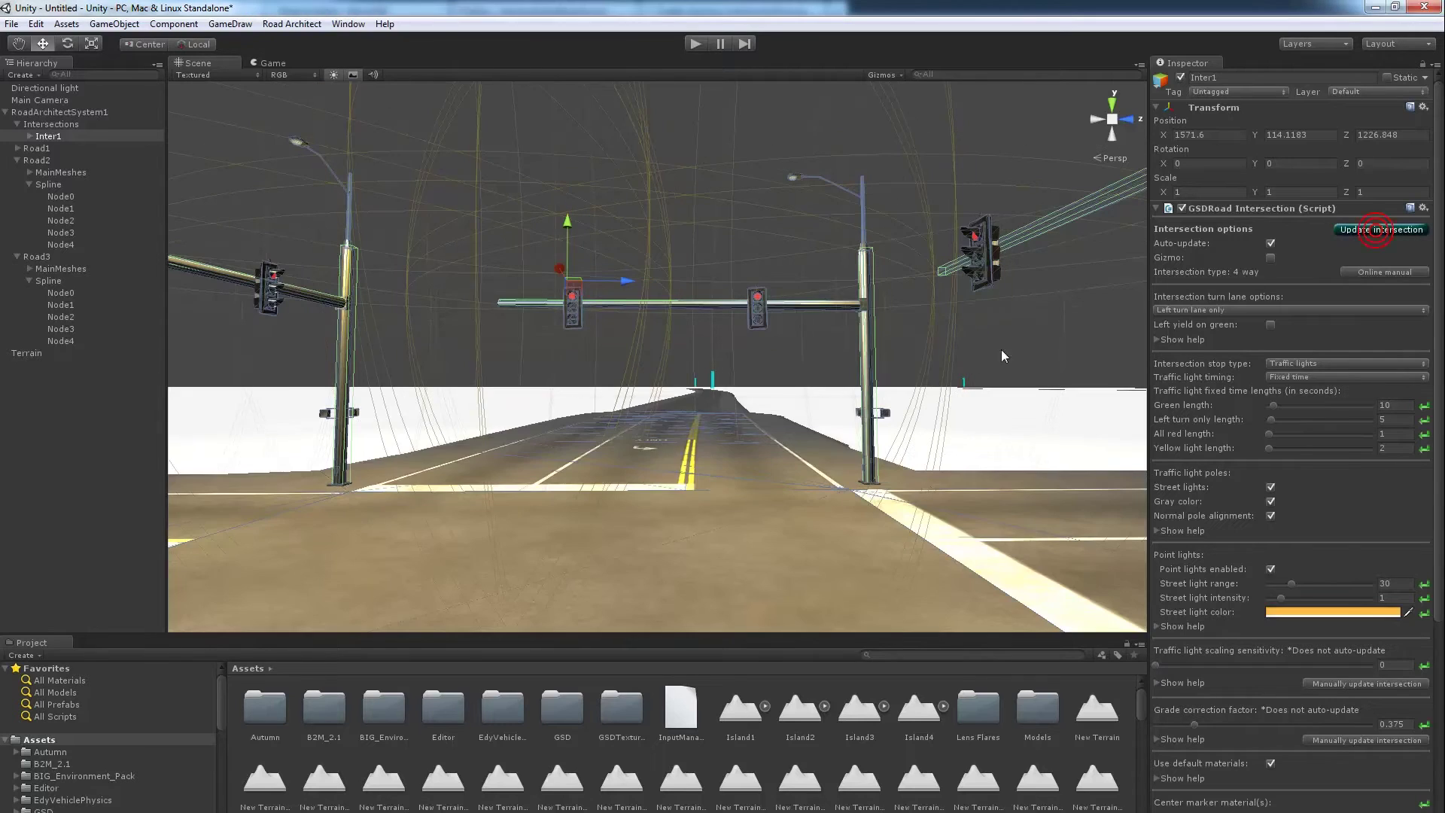
left_click_drag(1157, 665, 1351, 668)
left_click(1379, 230)
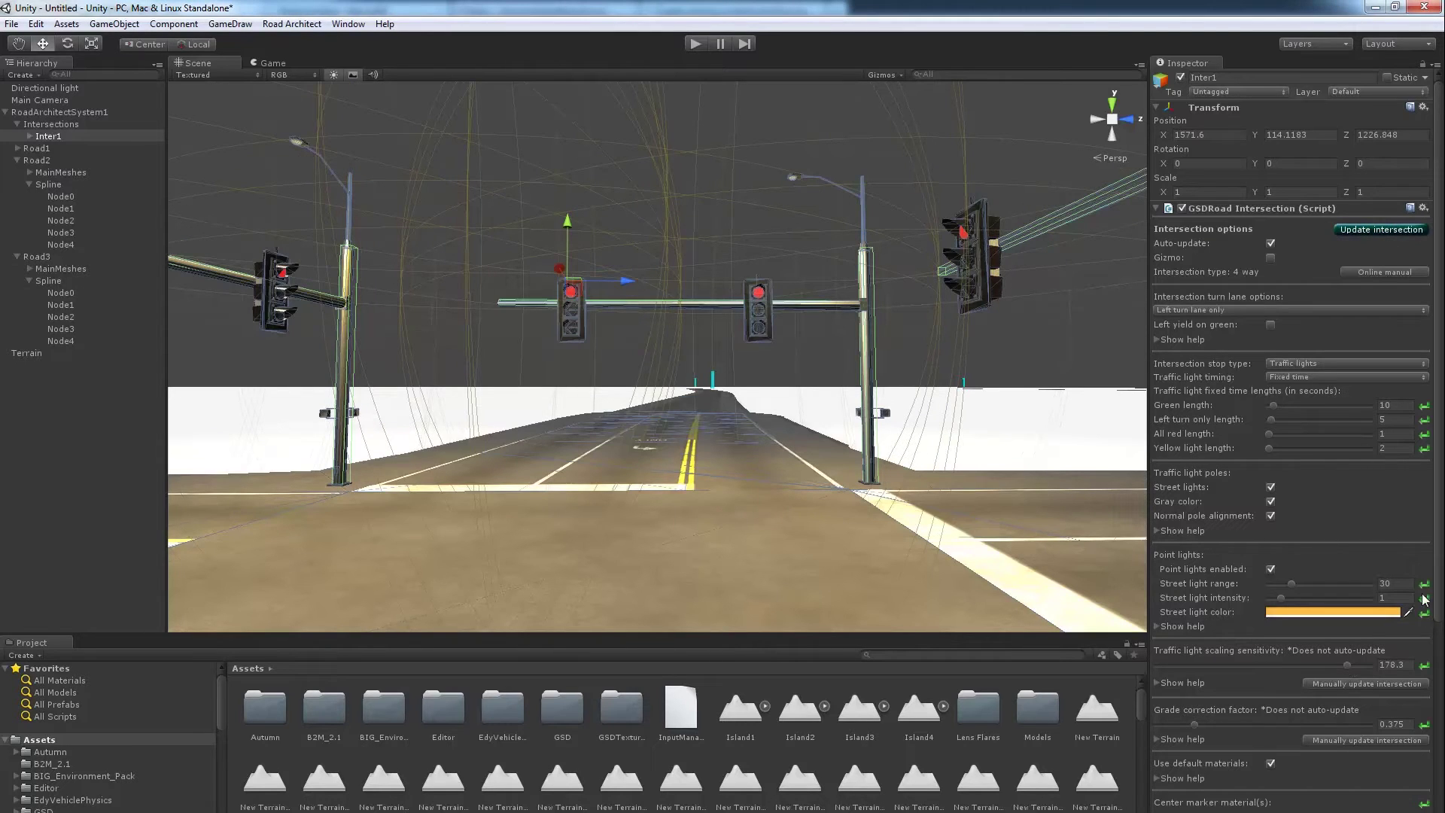
Set traffic light scaling sensitivity to 170 and update the intersection.
left_click(1338, 665)
left_click(1362, 231)
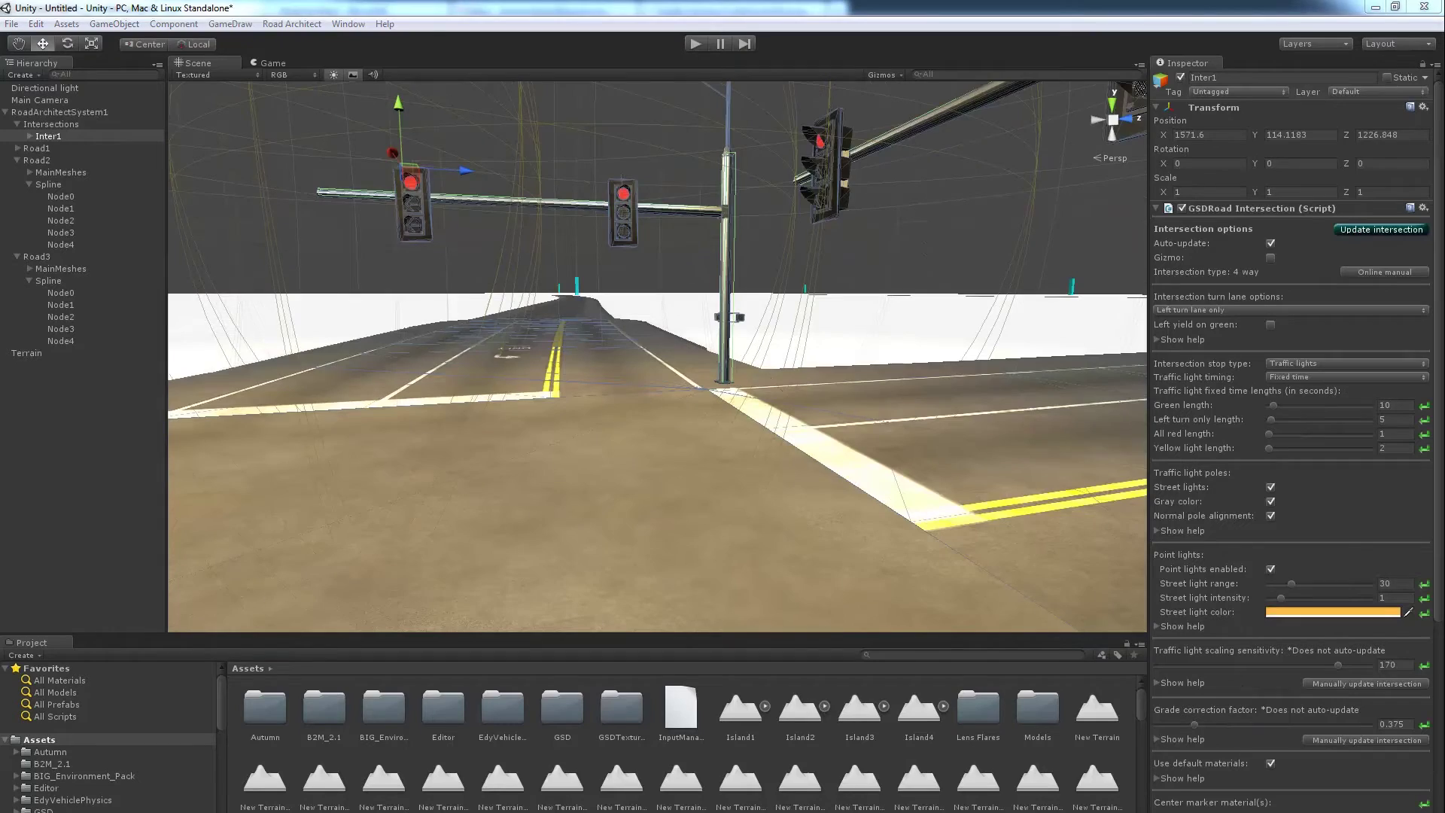
right_click_drag(771, 499, 726, 480)
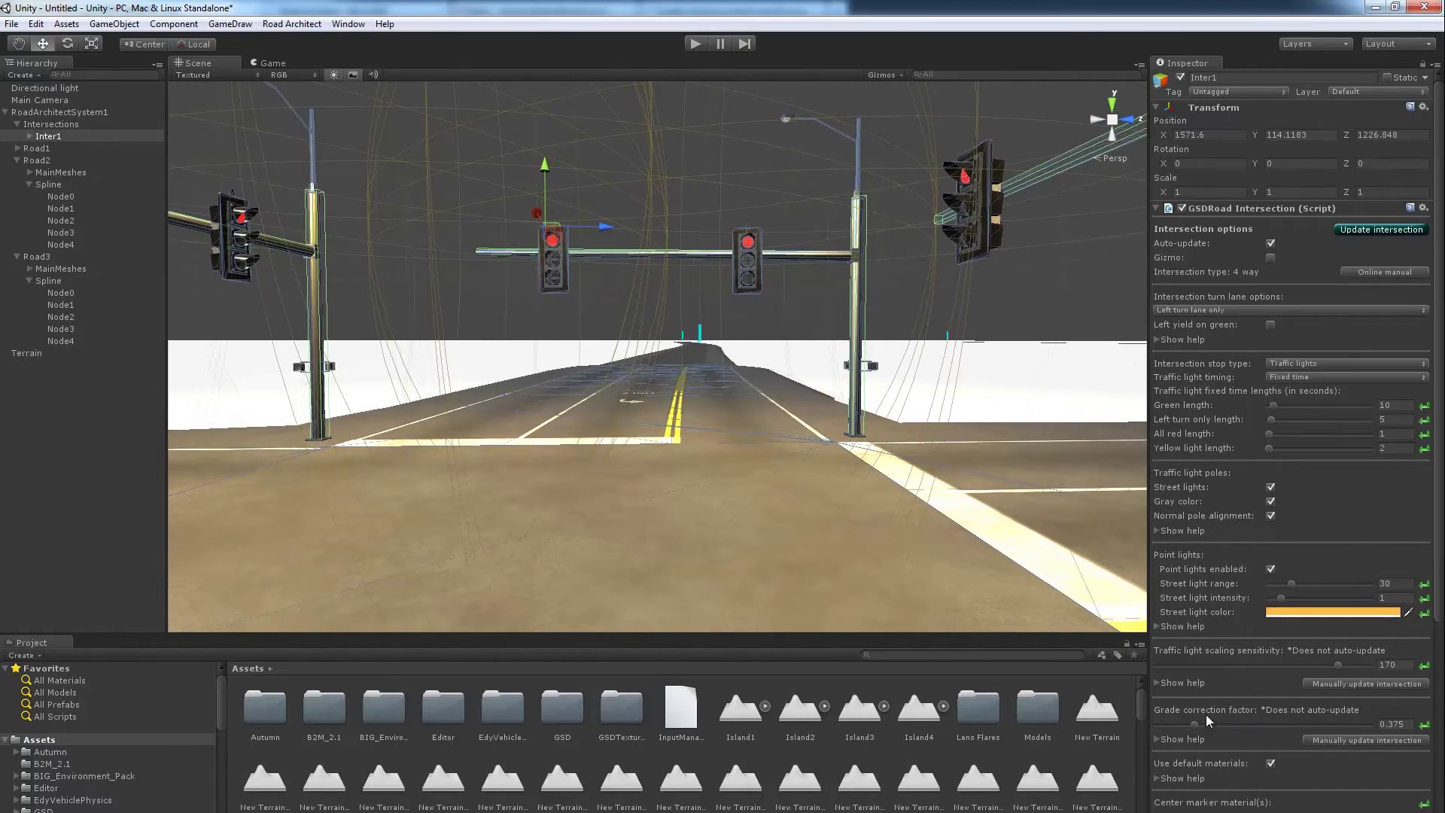
right_click_drag(928, 595, 845, 631)
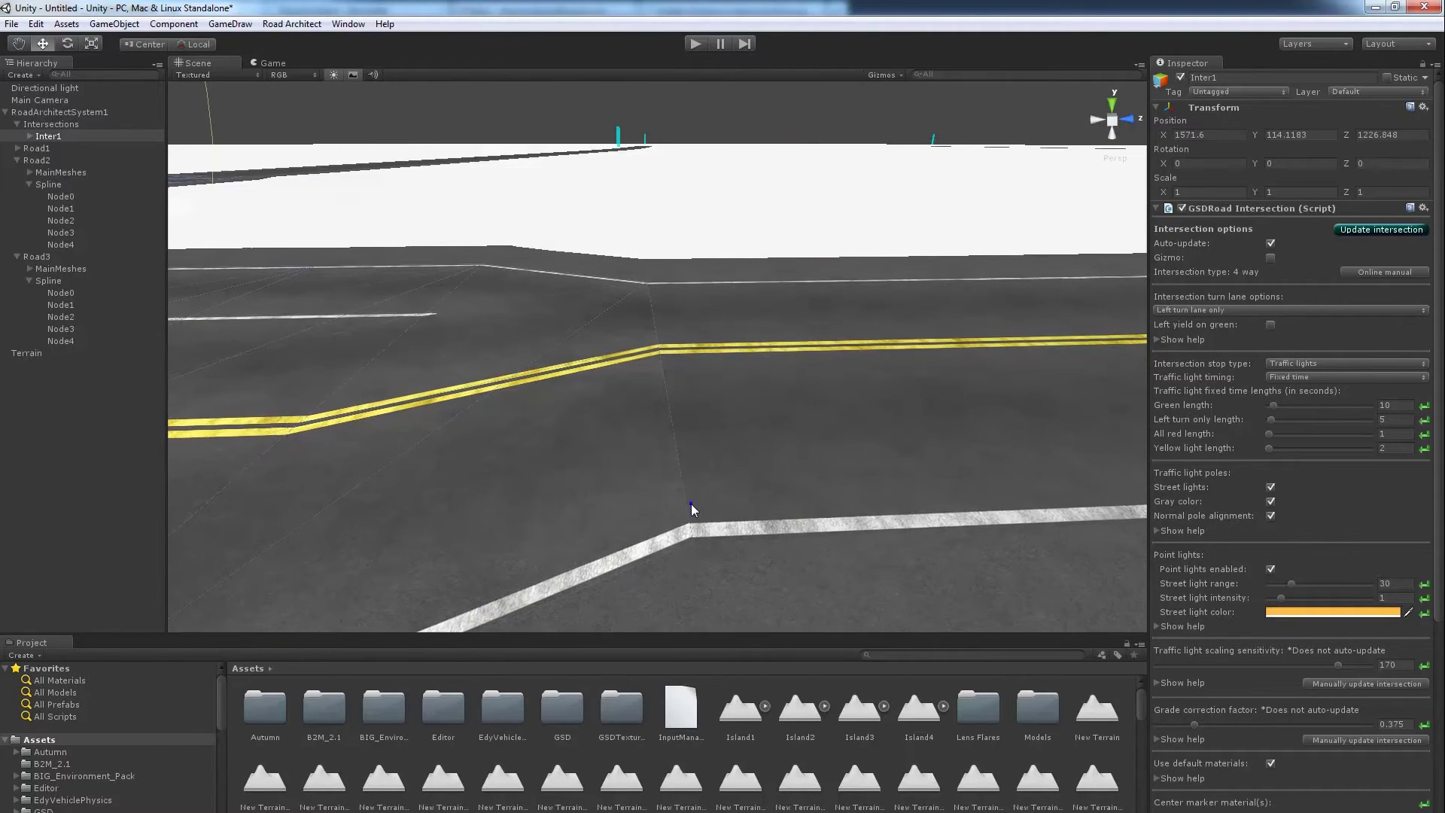
right_click_drag(691, 504, 627, 400)
right_click_drag(684, 501, 720, 419)
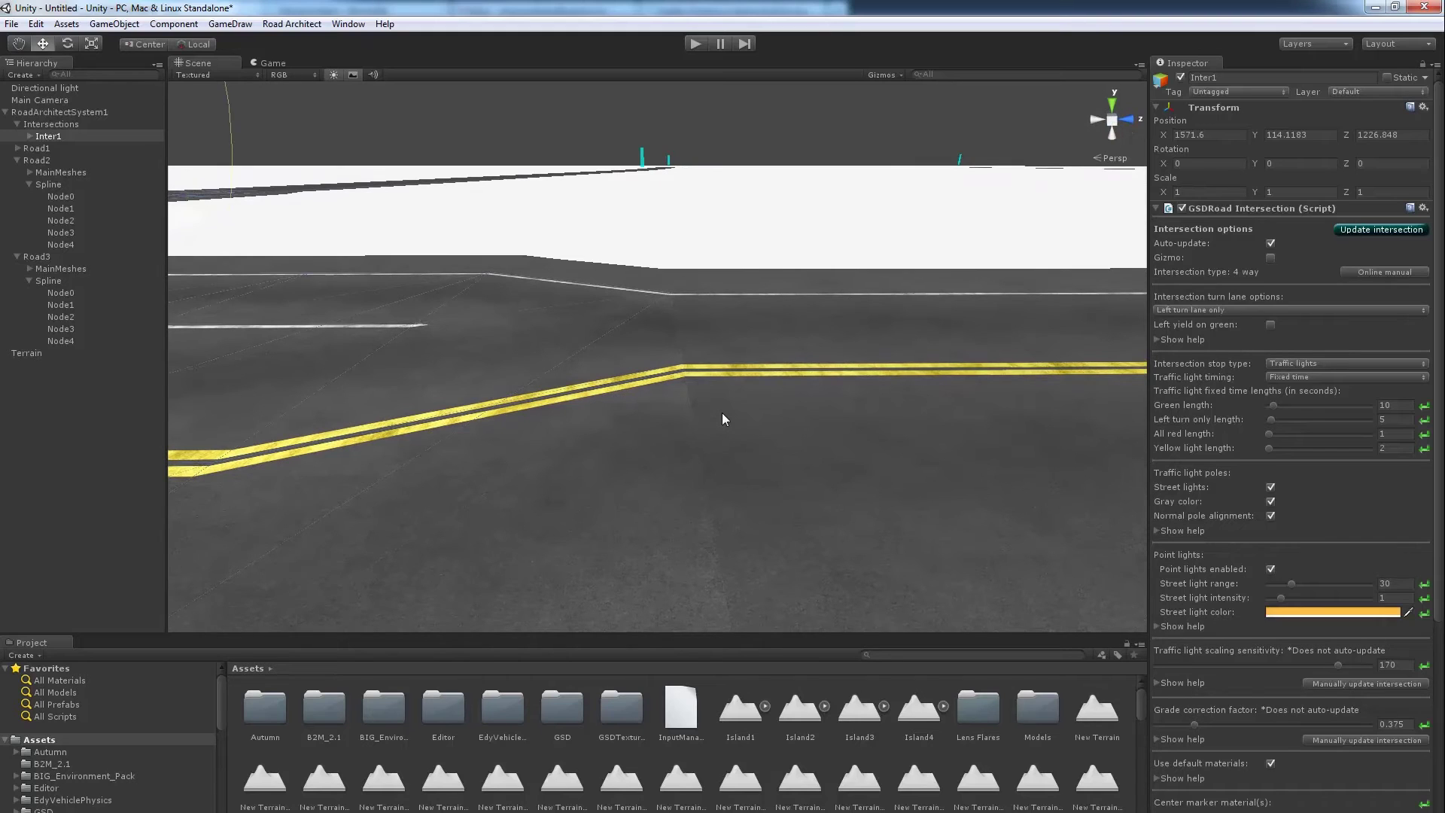
right_click_drag(728, 410, 1091, 449)
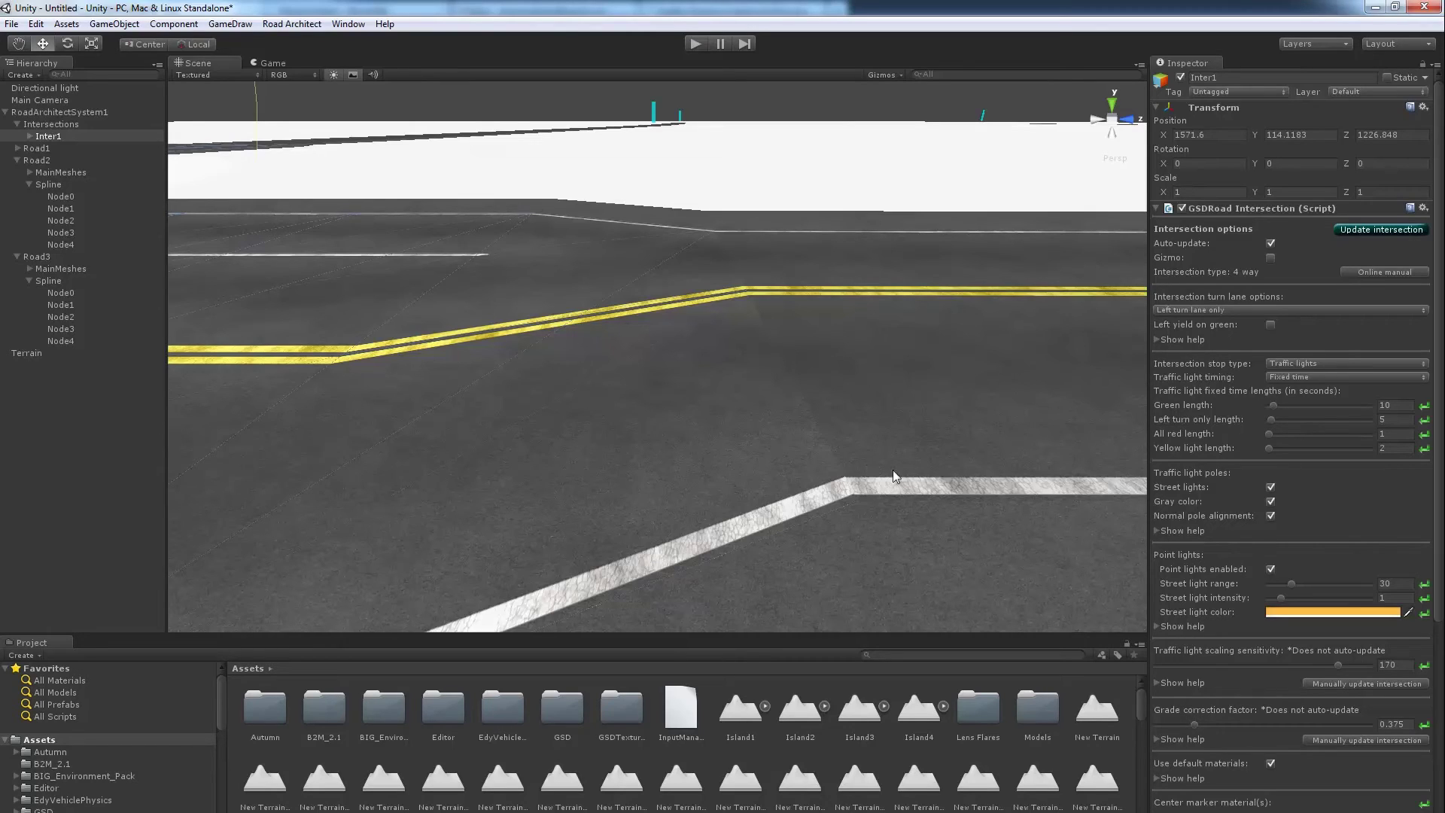
left_click(1359, 227)
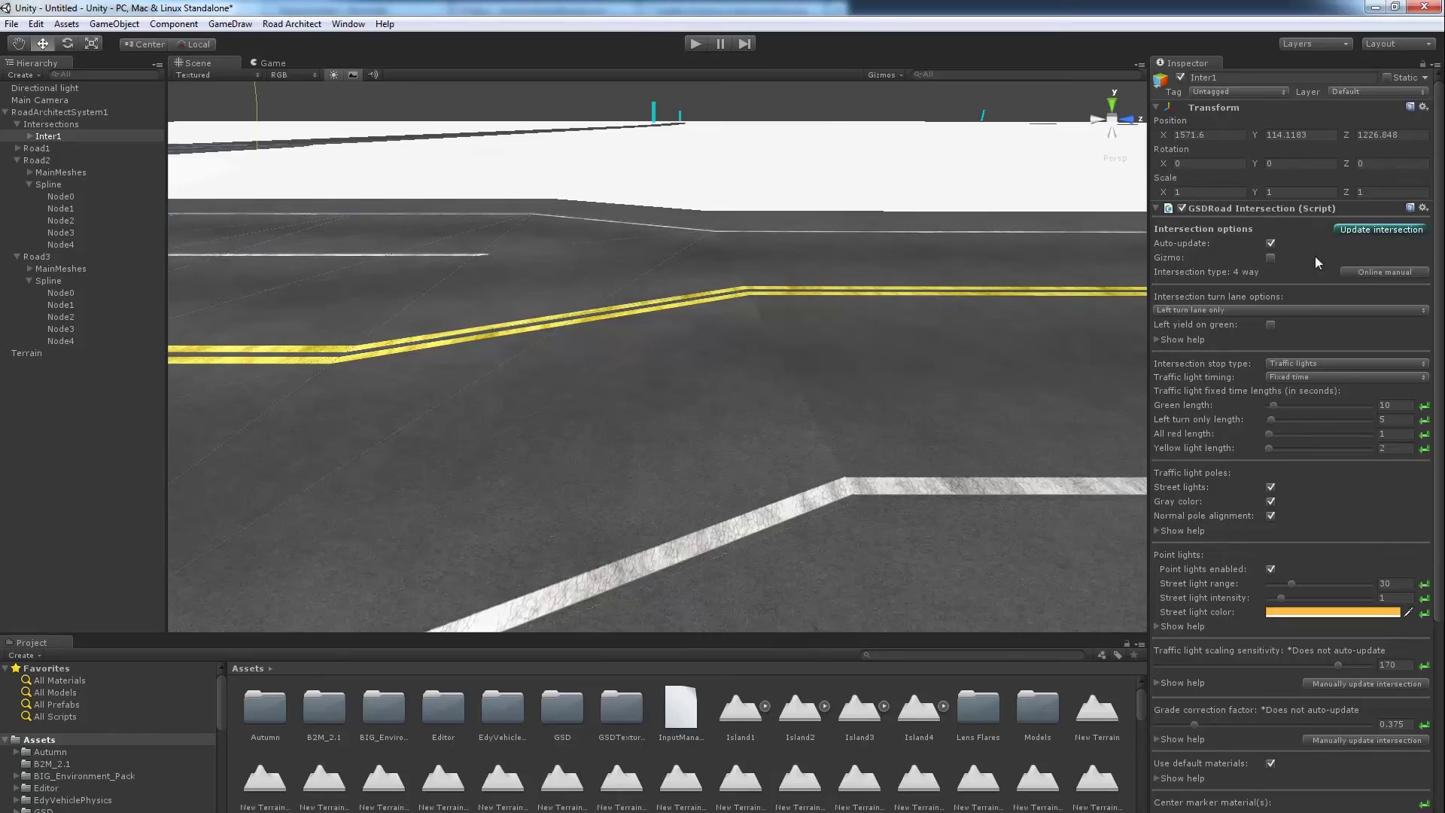
left_click_drag(677, 324, 519, 321, "alt")
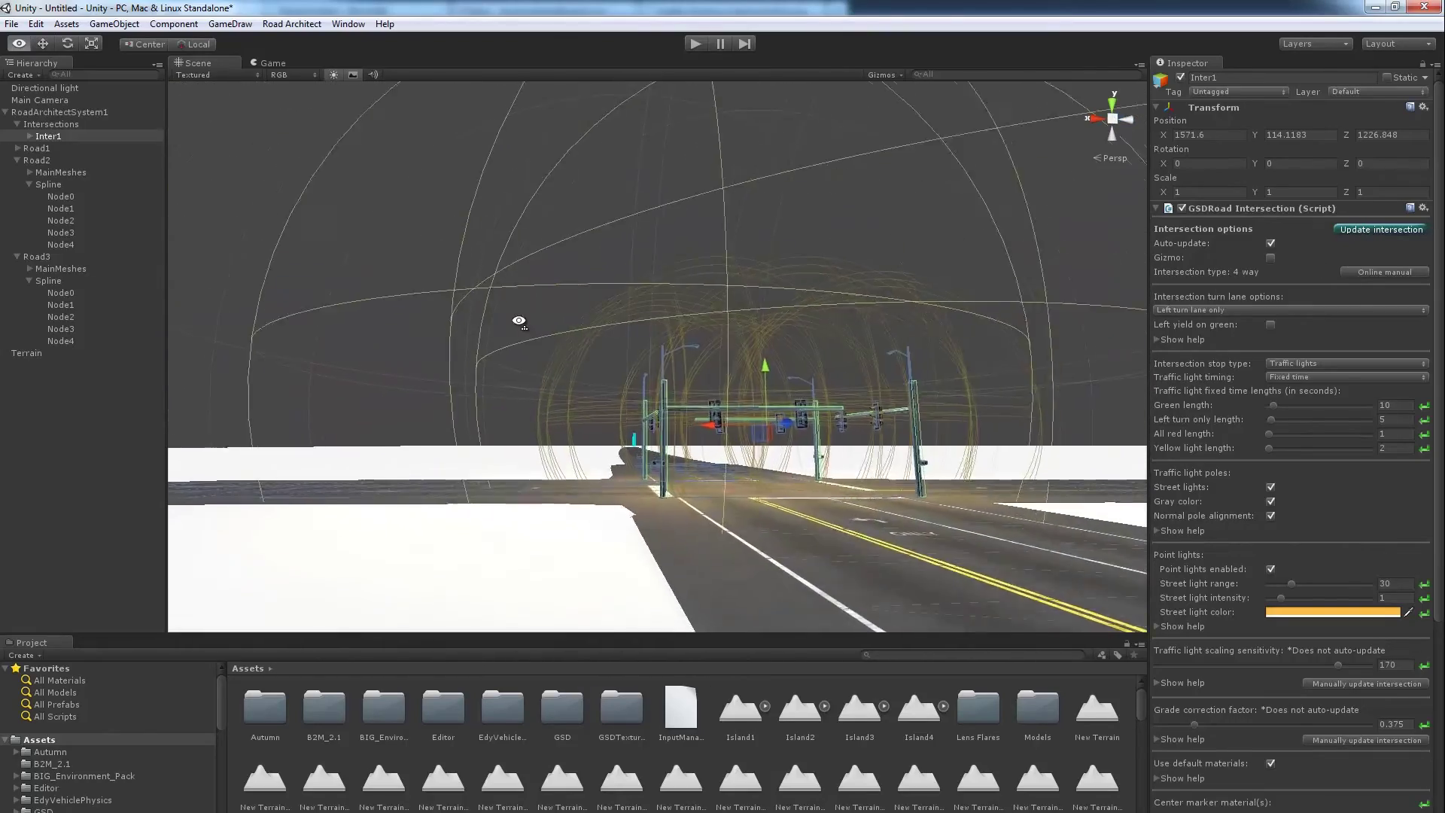
Expand Show help under Use default materials in Inter1's Inspector.
scroll(519, 322, "up", 10)
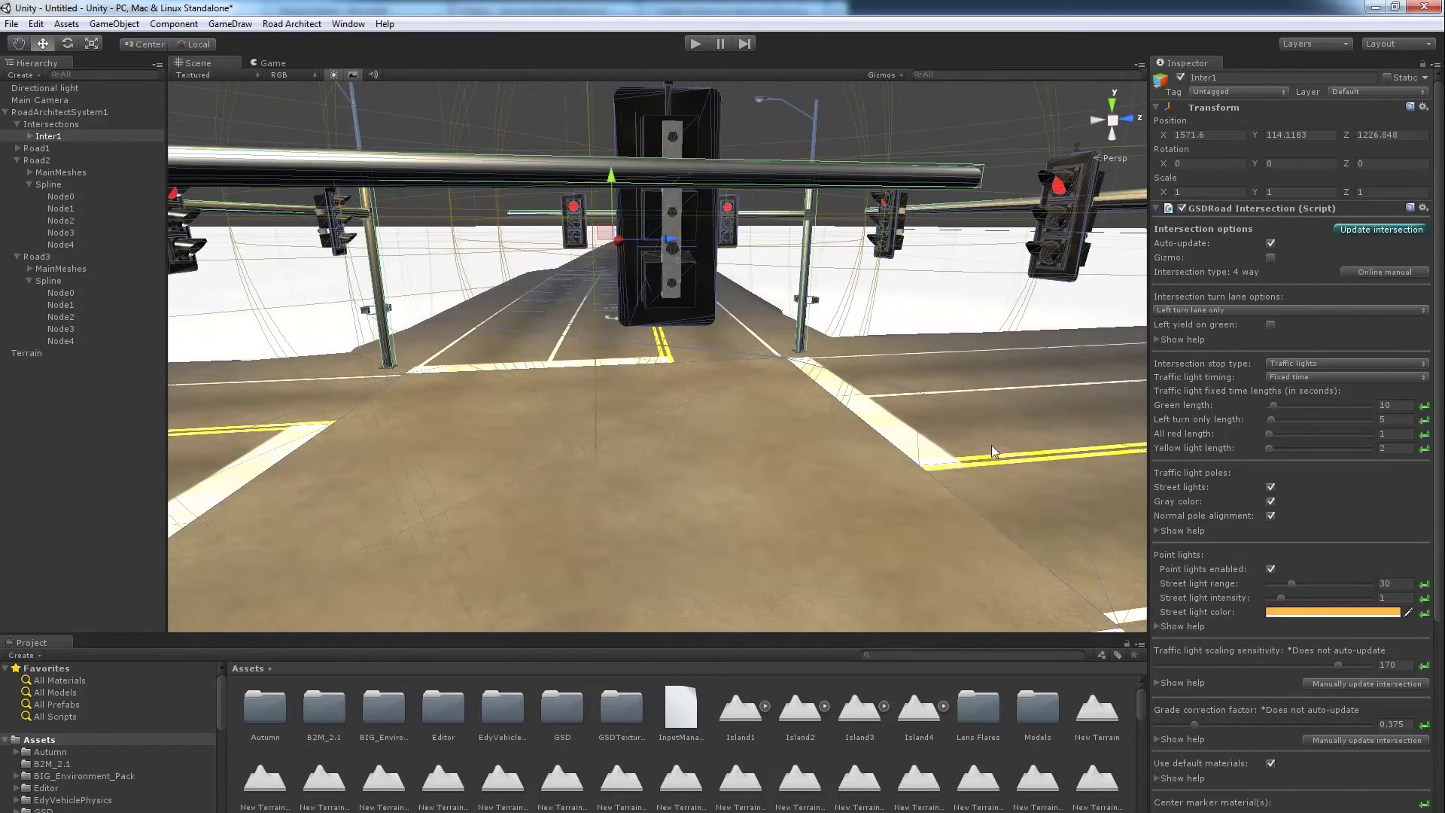
scroll(1339, 774, "down", 6)
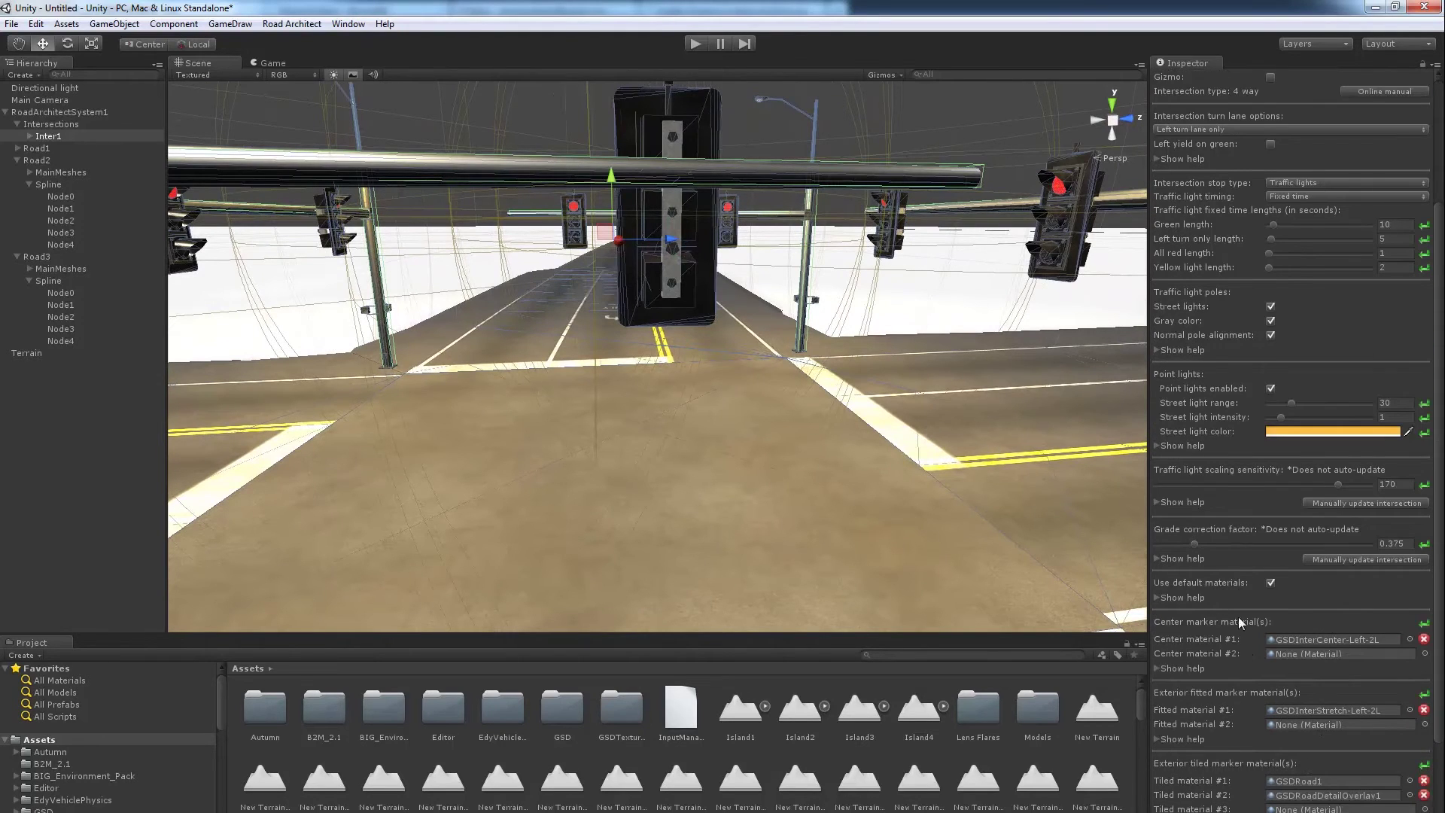
scroll(1235, 648, "down", 3)
left_click(1157, 507)
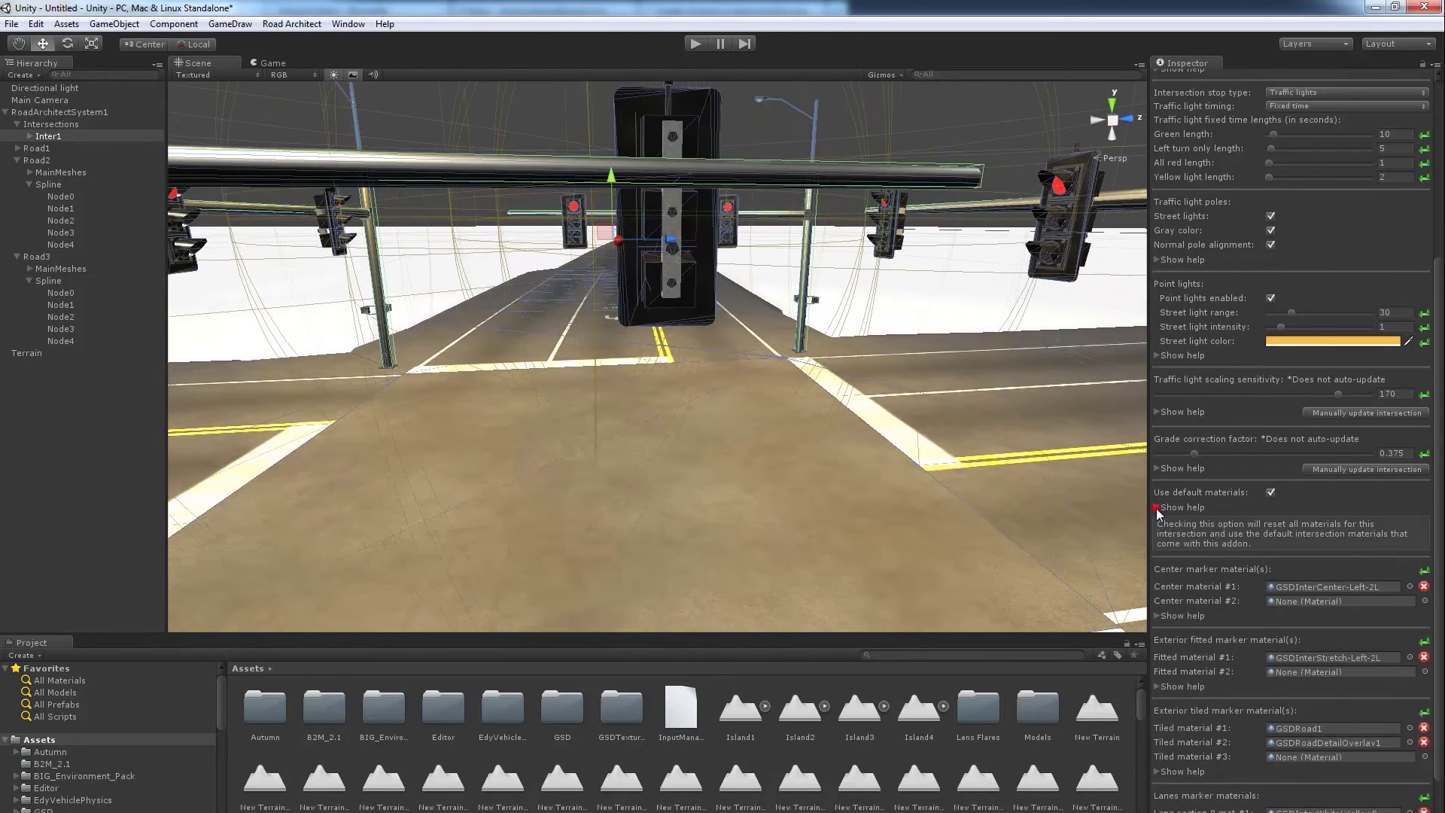
scroll(769, 572, "down", 8)
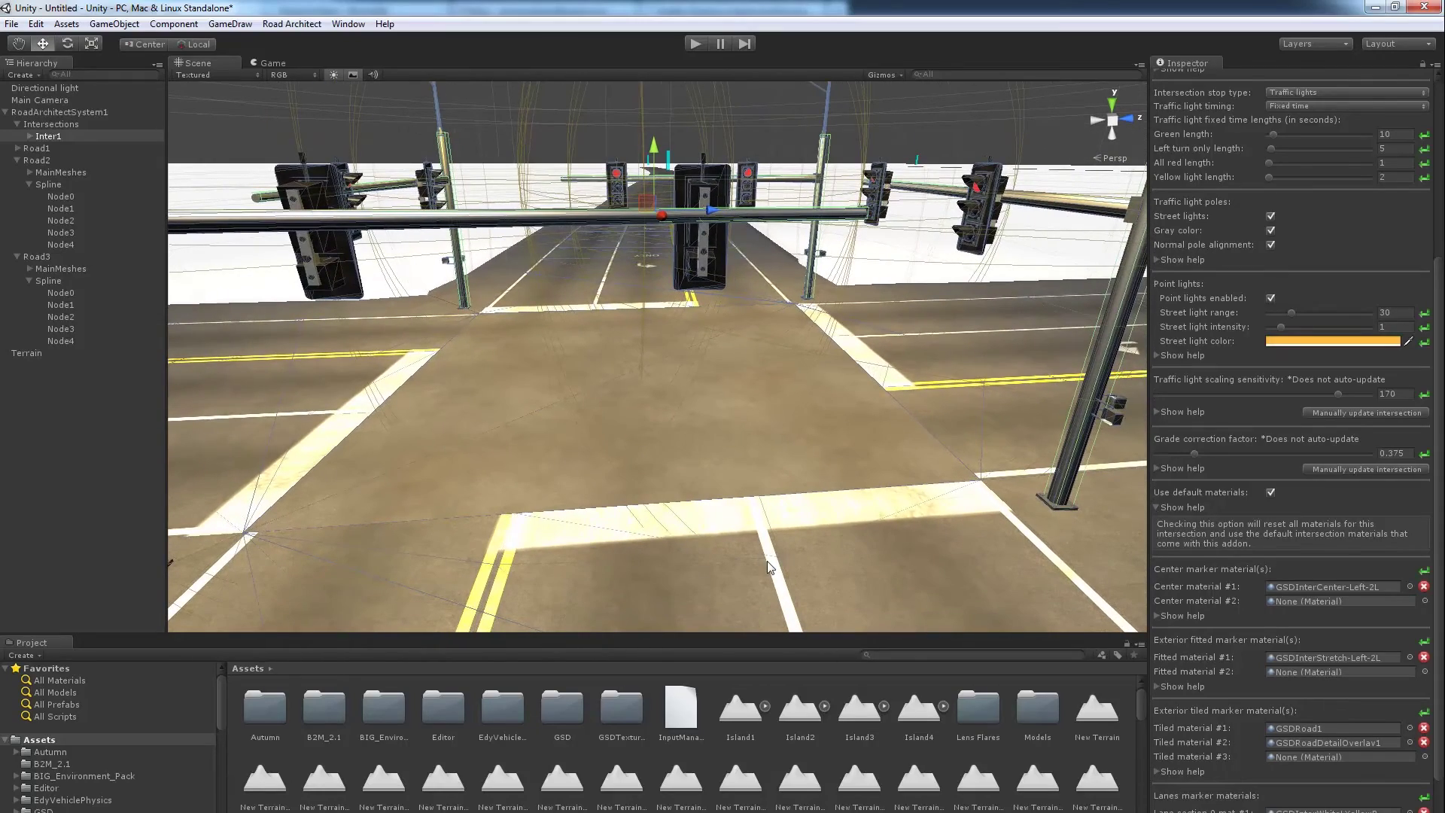
left_click_drag(770, 568, 964, 595, "alt")
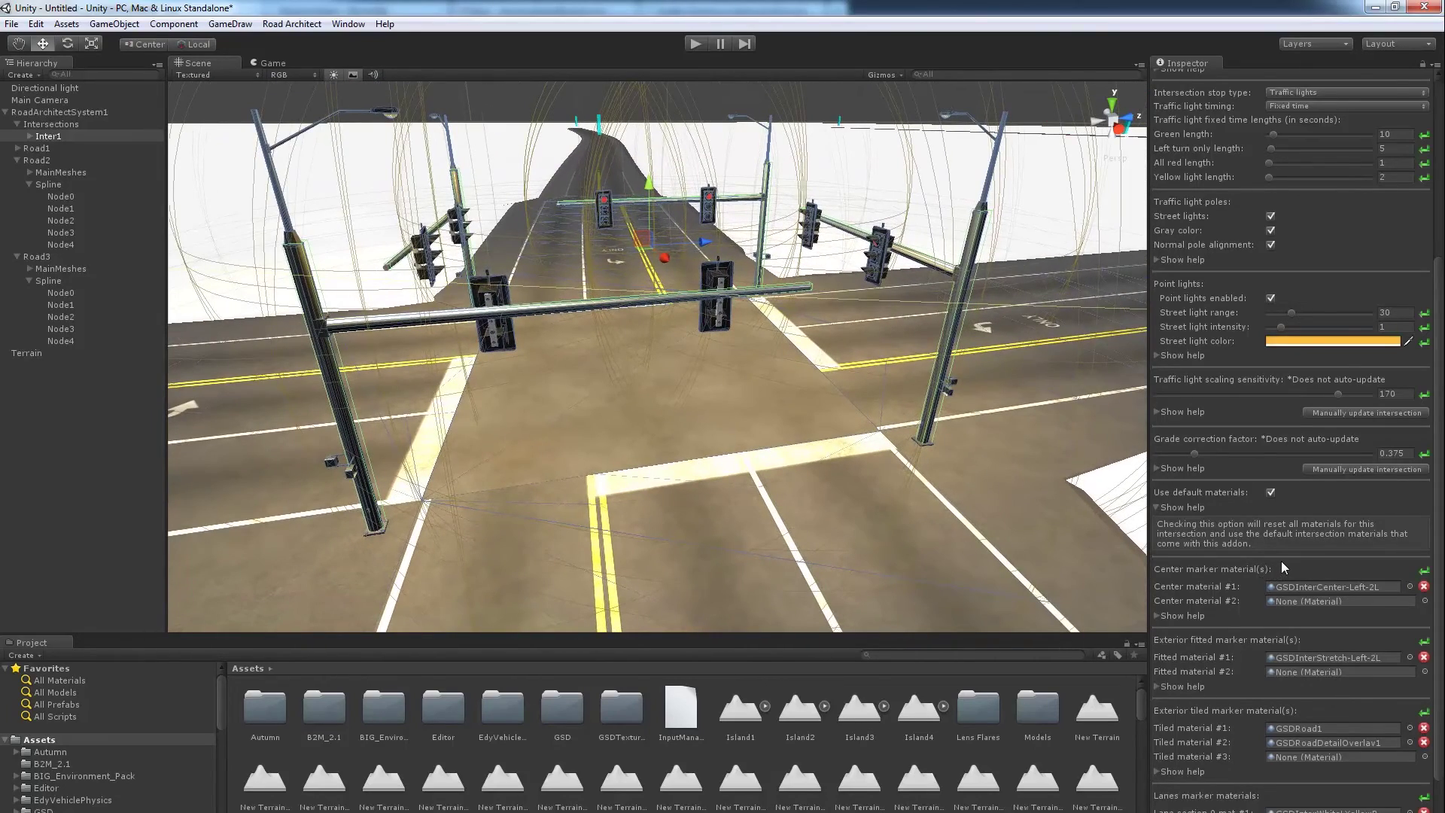
scroll(1284, 559, "up", 1)
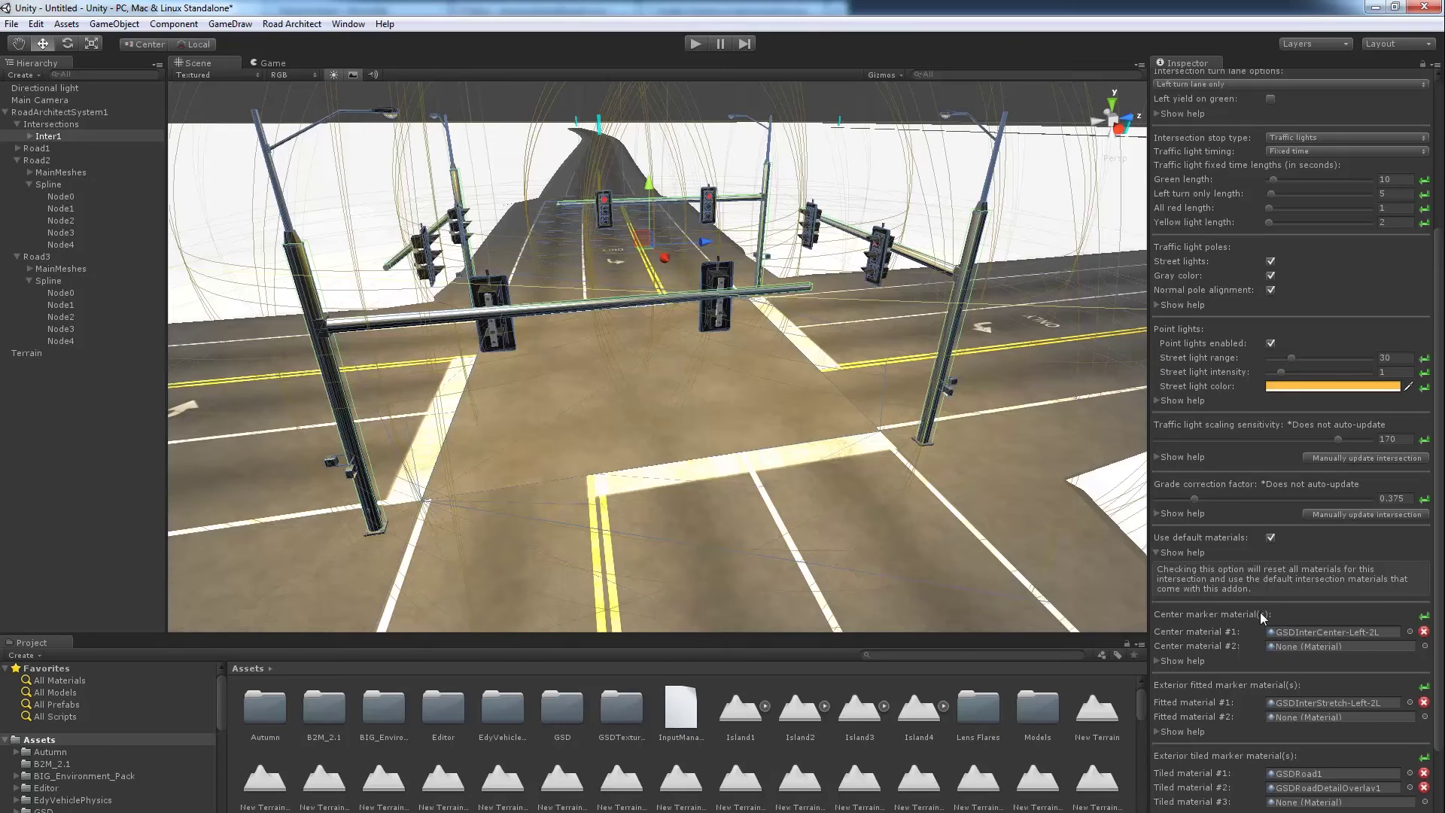
scroll(1294, 626, "down", 1)
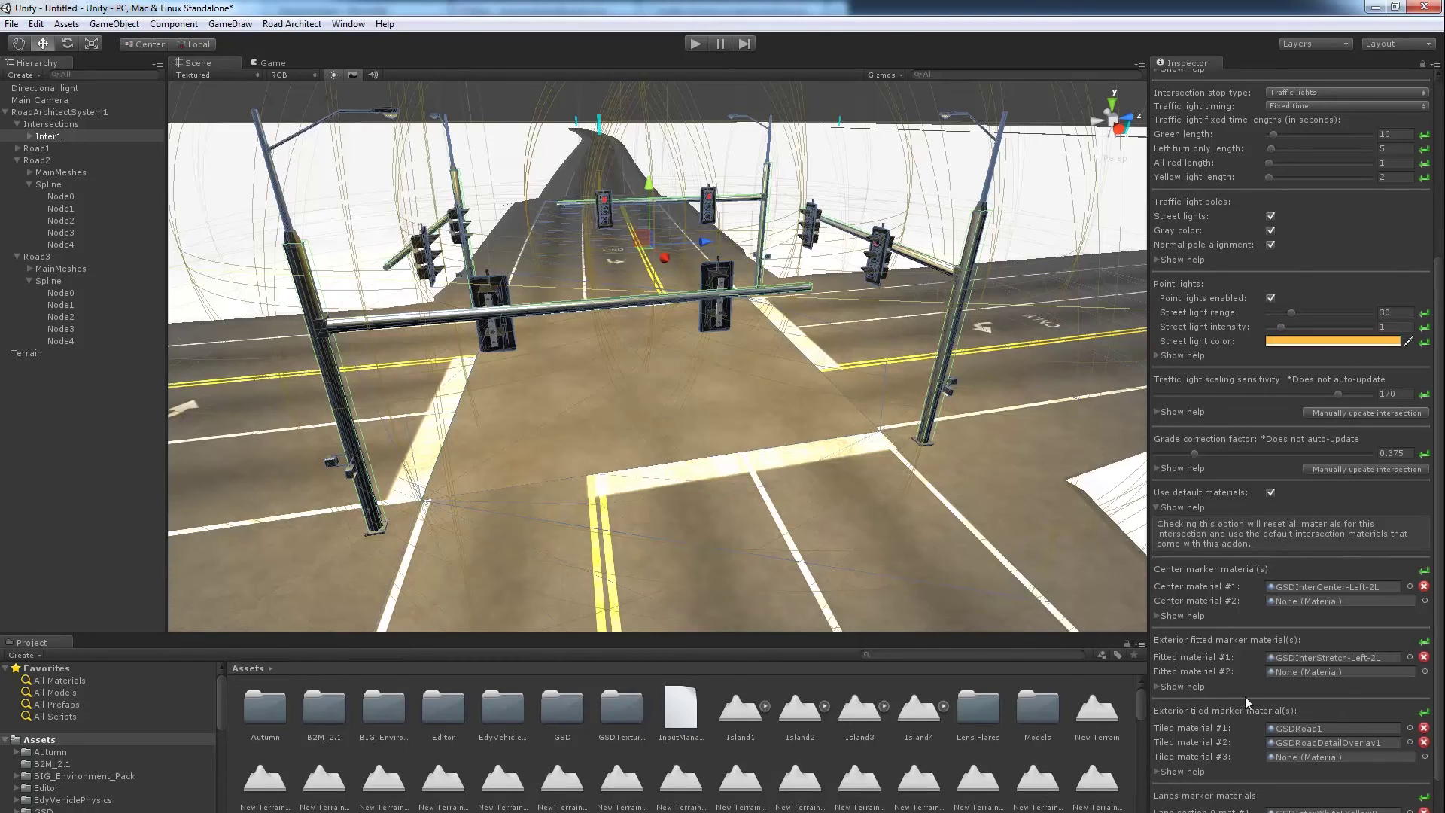
scroll(1230, 655, "down", 2)
mouse_move(745, 440)
left_mouse_down("alt")
mouse_move(775, 392)
mouse_move(739, 447)
mouse_move(607, 474)
mouse_move(752, 445)
mouse_move(753, 424)
left_mouse_up("alt")
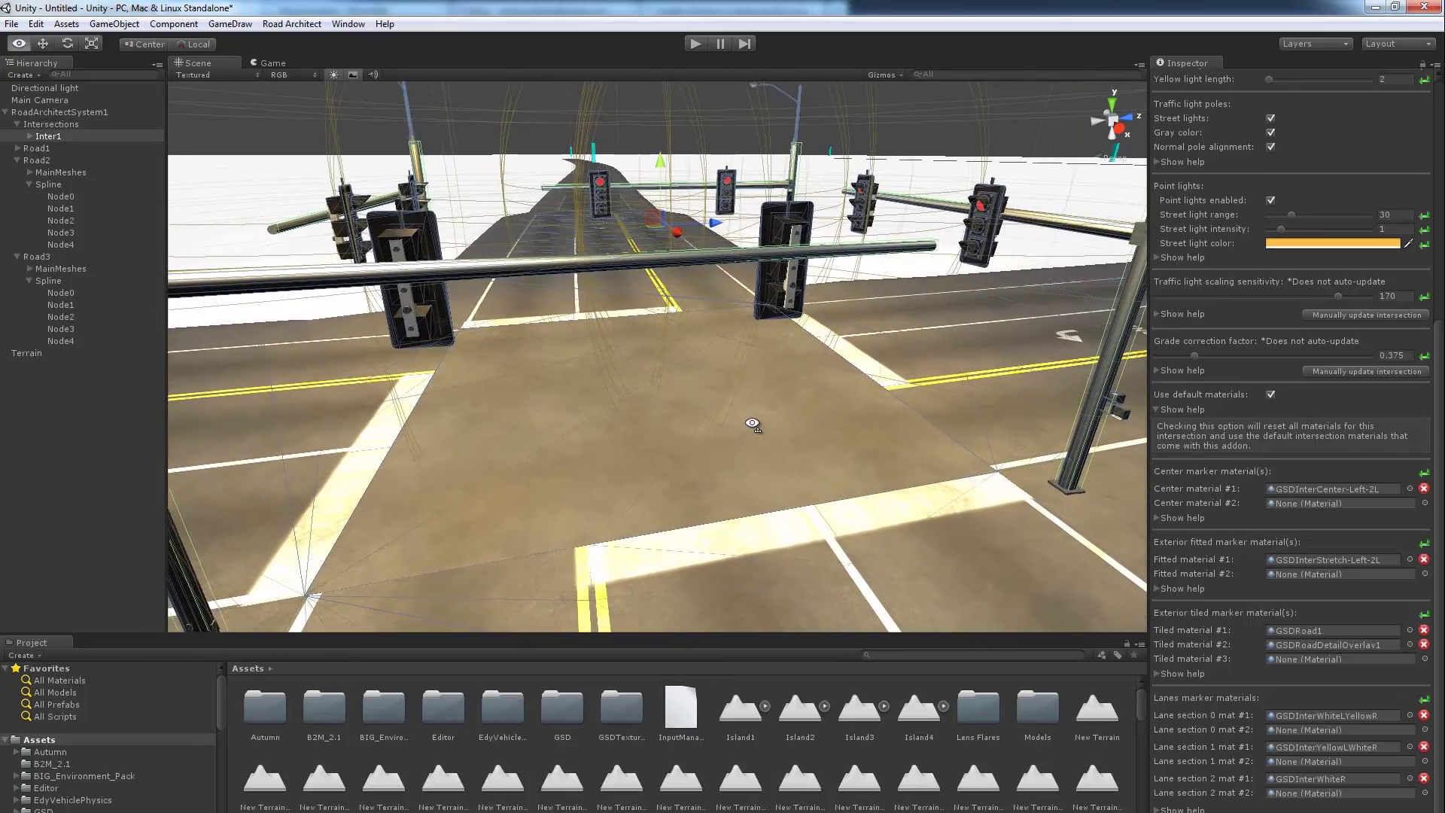